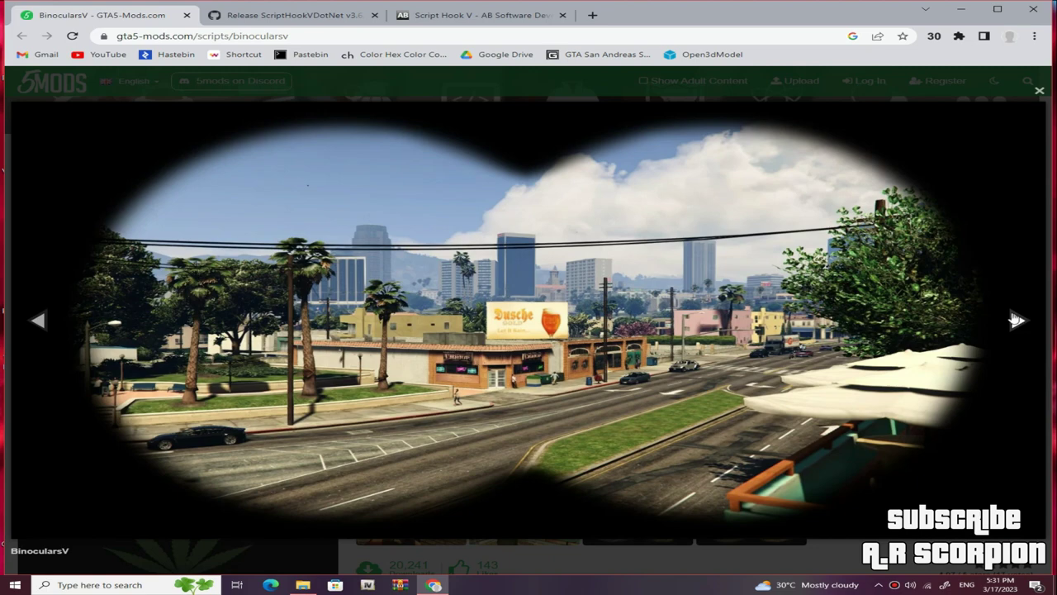
Look through the BinocularsV mod's screenshot gallery, close it and skim the mod's page
{"action": "left_click", "coordinate": [1018, 321]}
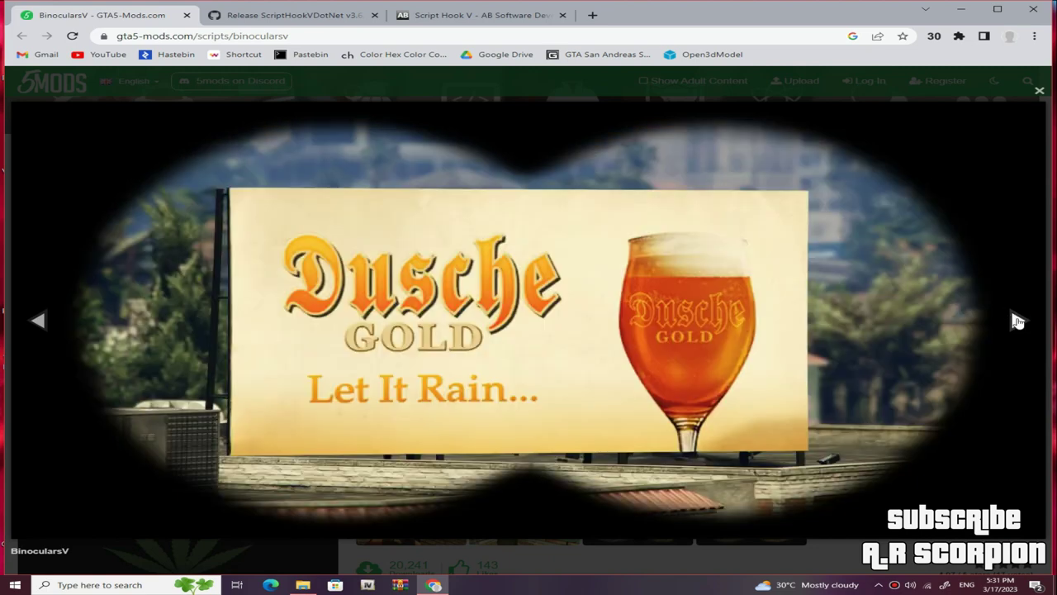
{"action": "left_click", "coordinate": [1018, 321]}
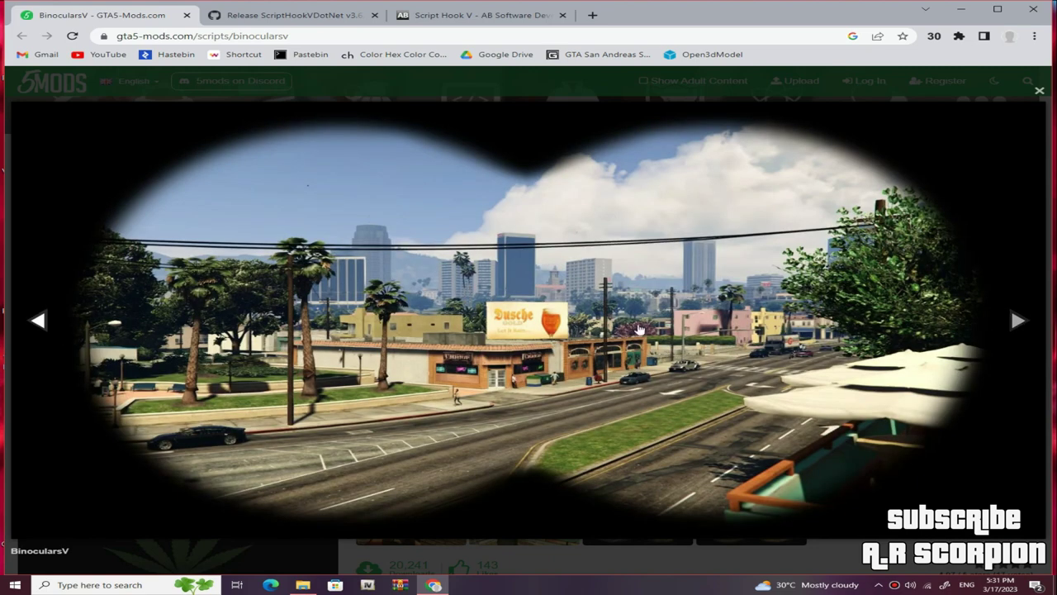
{"action": "left_click", "coordinate": [1019, 320]}
{"action": "left_click", "coordinate": [1019, 320]}
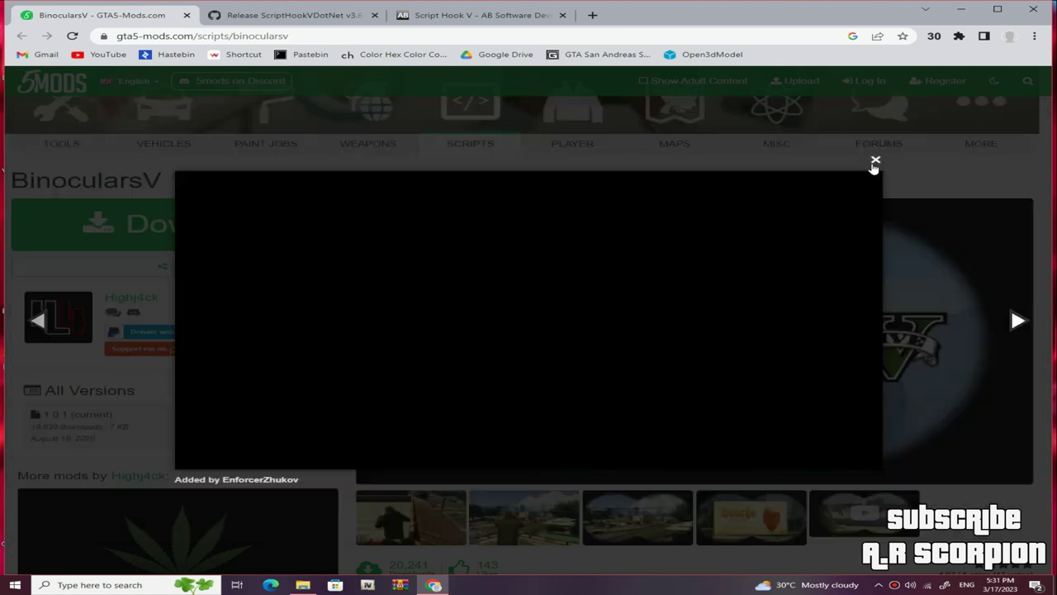
{"action": "left_click", "coordinate": [744, 131]}
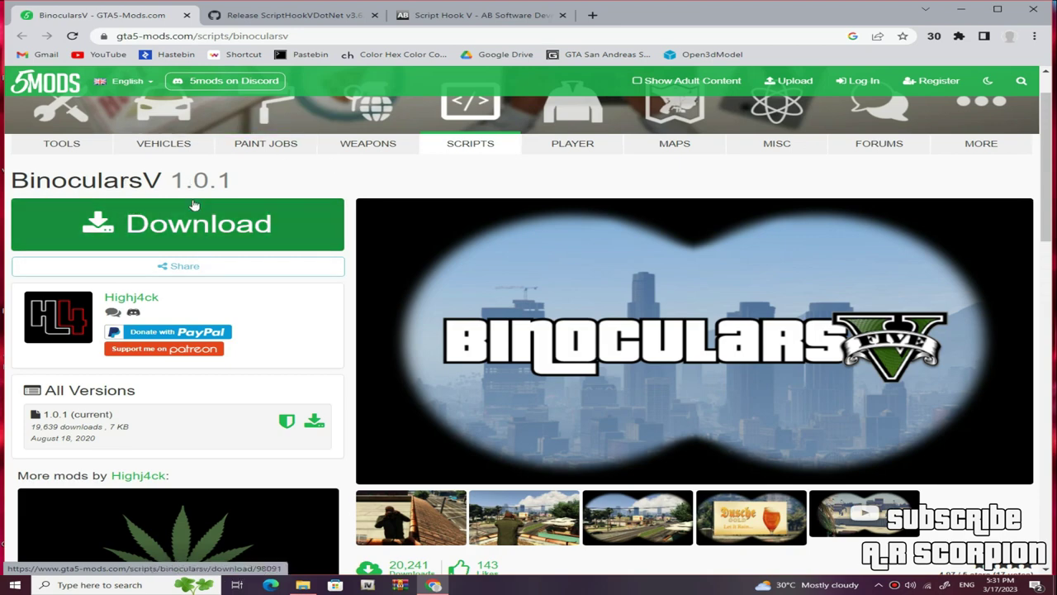
{"action": "scroll", "coordinate": [192, 204], "scroll_direction": "down", "scroll_amount": 2}
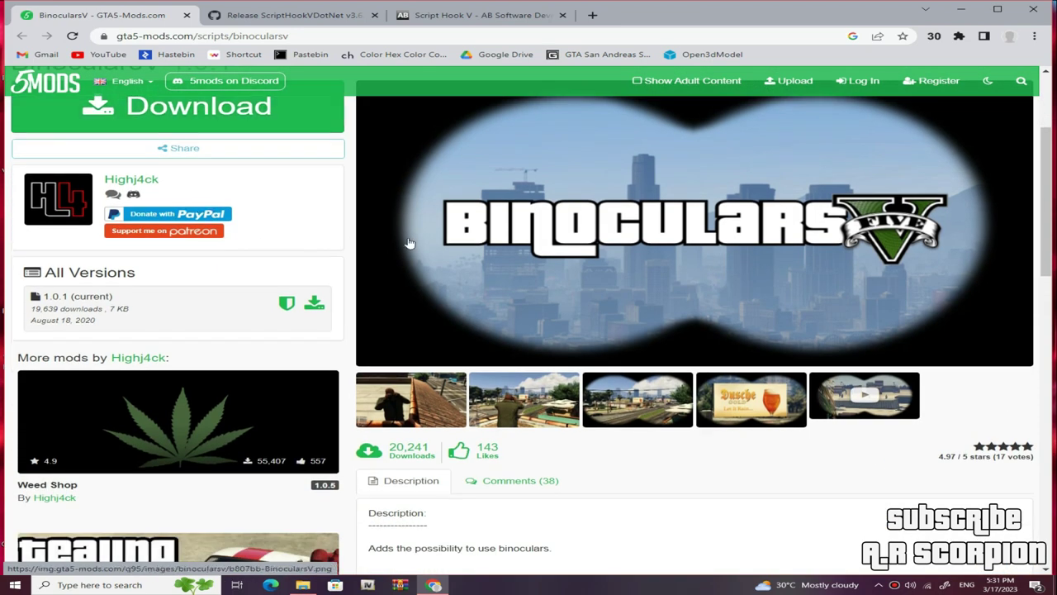
{"action": "scroll", "coordinate": [252, 306], "scroll_direction": "up", "scroll_amount": 3}
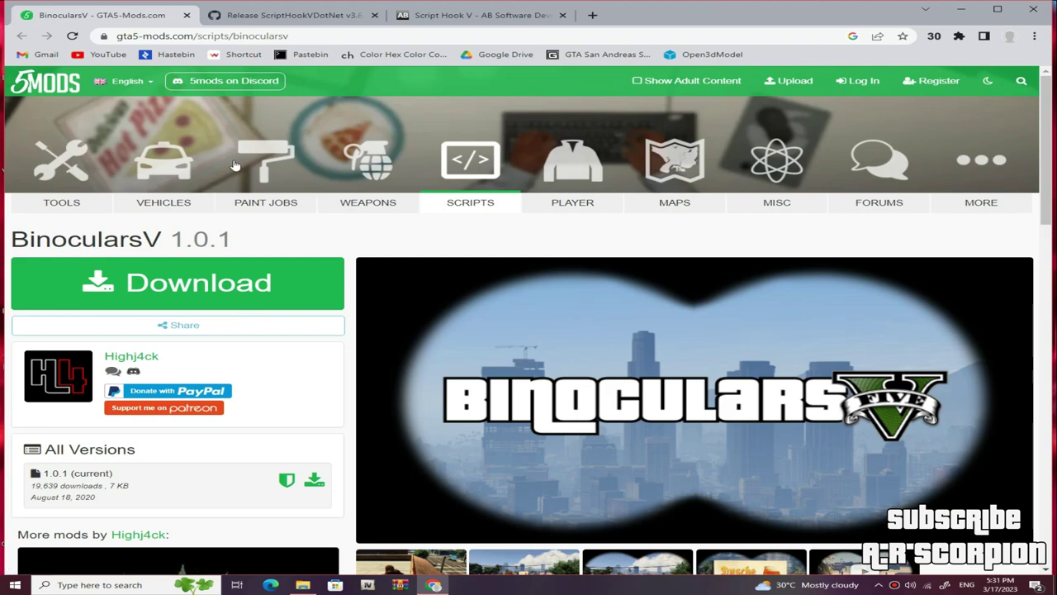
Examine the download sections of the ScriptHookVDotNet v3.6.0 release page and the Script Hook V page
{"action": "left_click", "coordinate": [290, 16]}
{"action": "scroll", "coordinate": [190, 248], "scroll_direction": "up", "scroll_amount": 3}
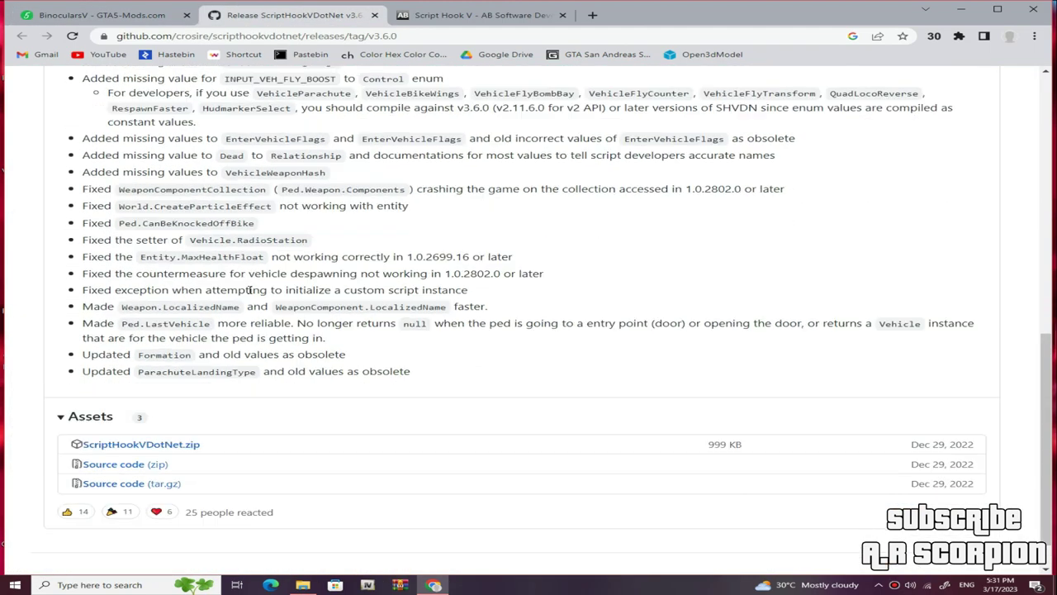
{"action": "scroll", "coordinate": [89, 395], "scroll_direction": "down", "scroll_amount": 3}
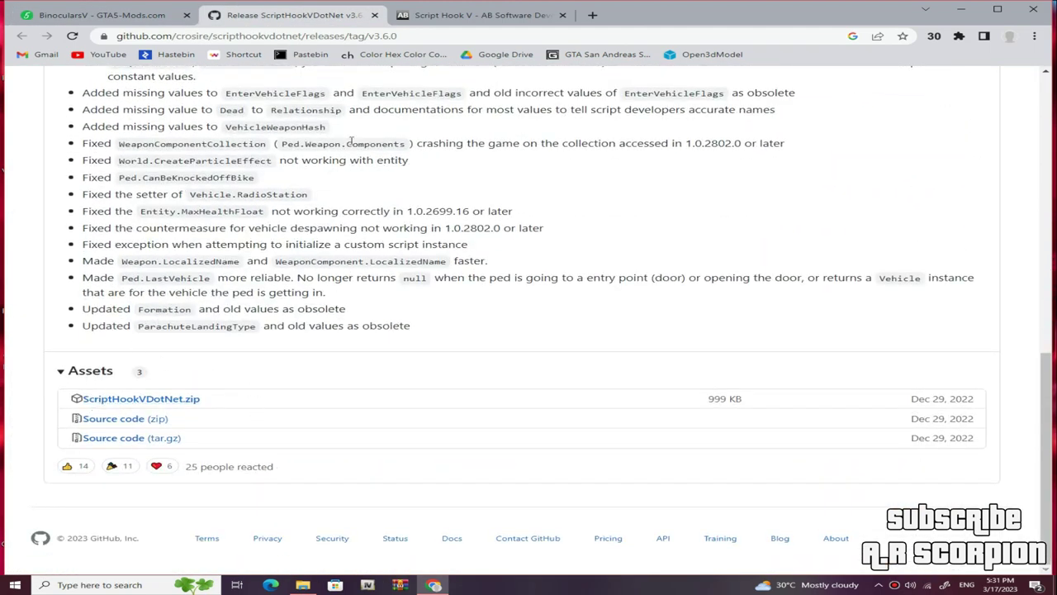
{"action": "left_click", "coordinate": [462, 15]}
{"action": "scroll", "coordinate": [784, 374], "scroll_direction": "down", "scroll_amount": 2}
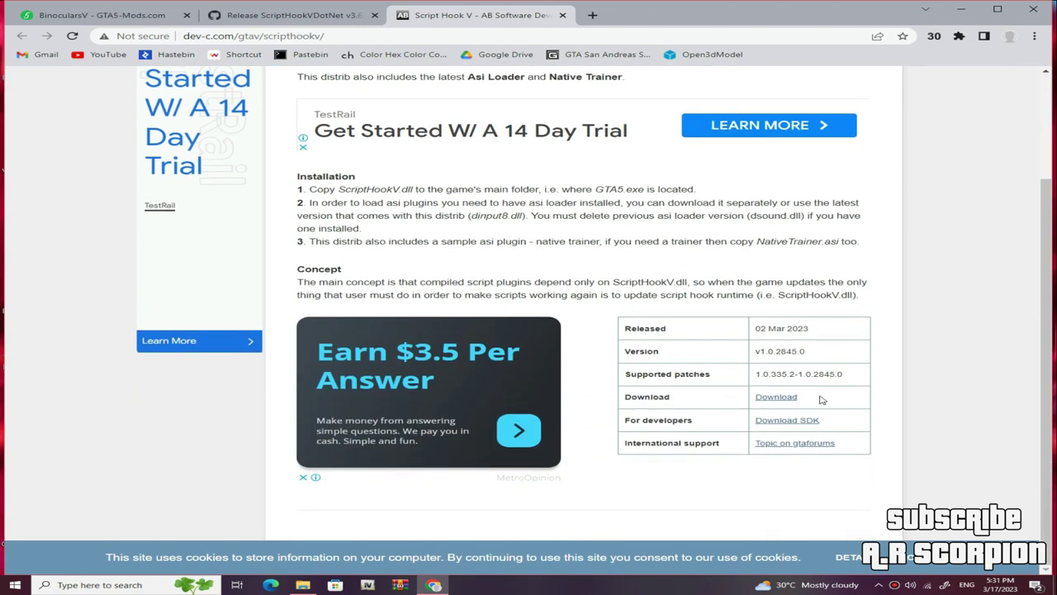
{"action": "left_click", "coordinate": [294, 15]}
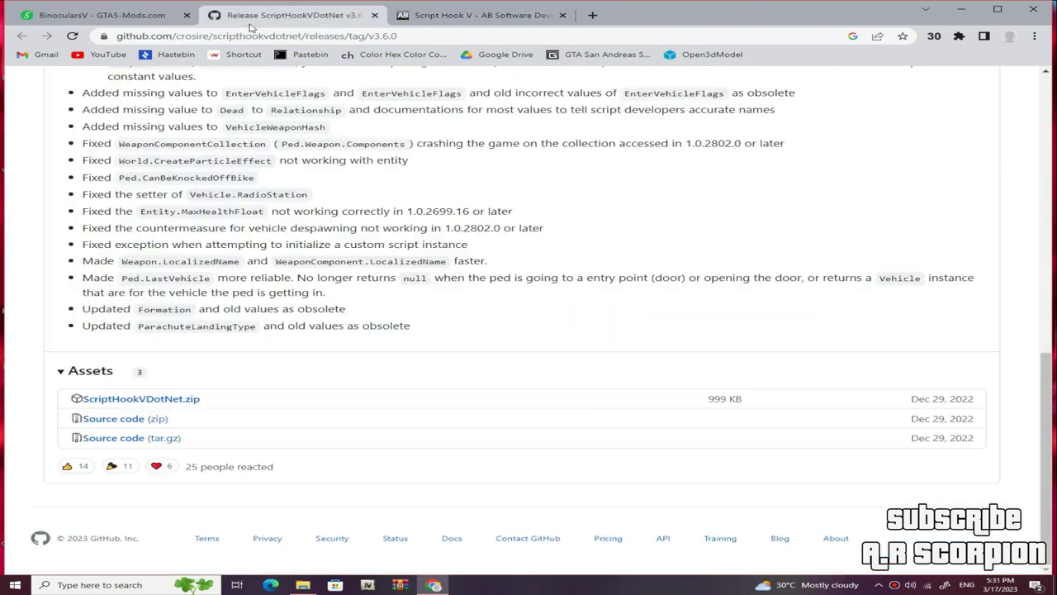
{"action": "key", "text": "ctrl+shift+Tab"}
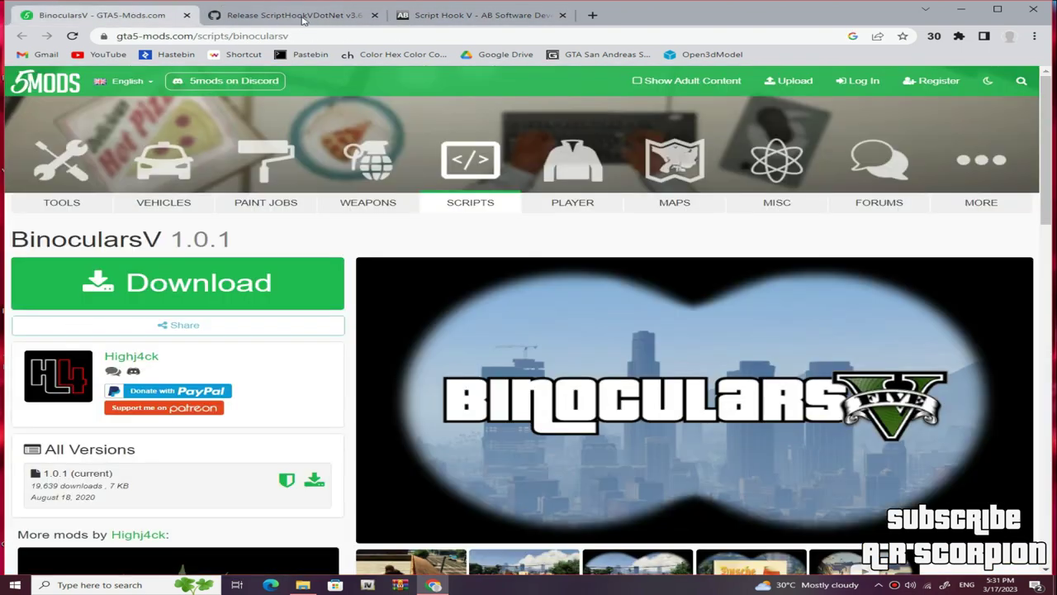
{"action": "key", "text": "ctrl+Tab"}
{"action": "key", "text": "ctrl+Tab"}
{"action": "key", "text": "ctrl+shift+Tab"}
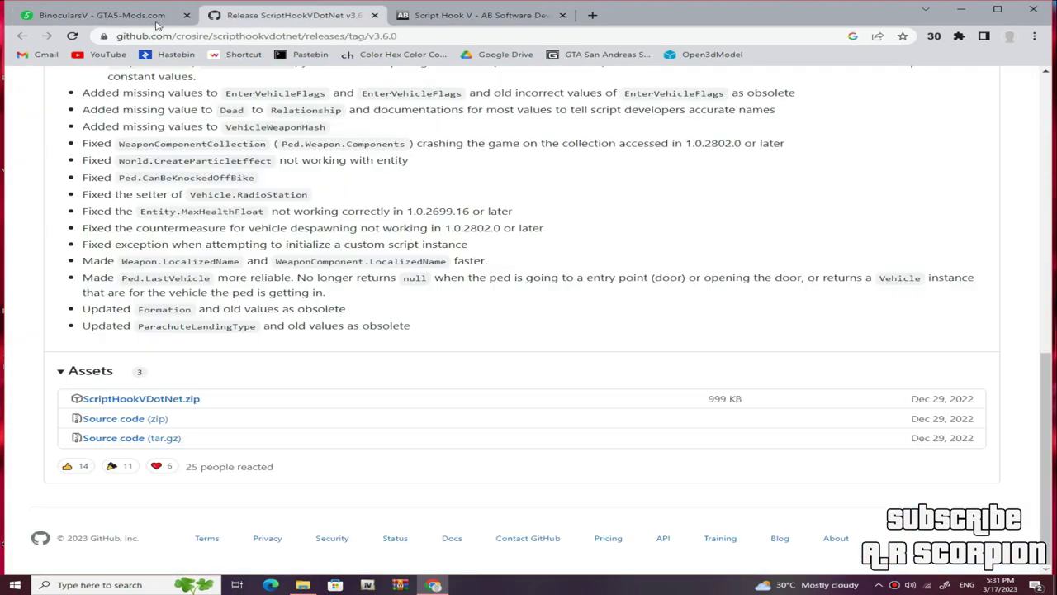
{"action": "key", "text": "ctrl+shift+Tab"}
{"action": "key", "text": "ctrl+Tab"}
{"action": "key", "text": "ctrl+Tab"}
{"action": "key", "text": "ctrl+shift+Tab"}
{"action": "scroll", "coordinate": [359, 205], "scroll_direction": "up", "scroll_amount": 3}
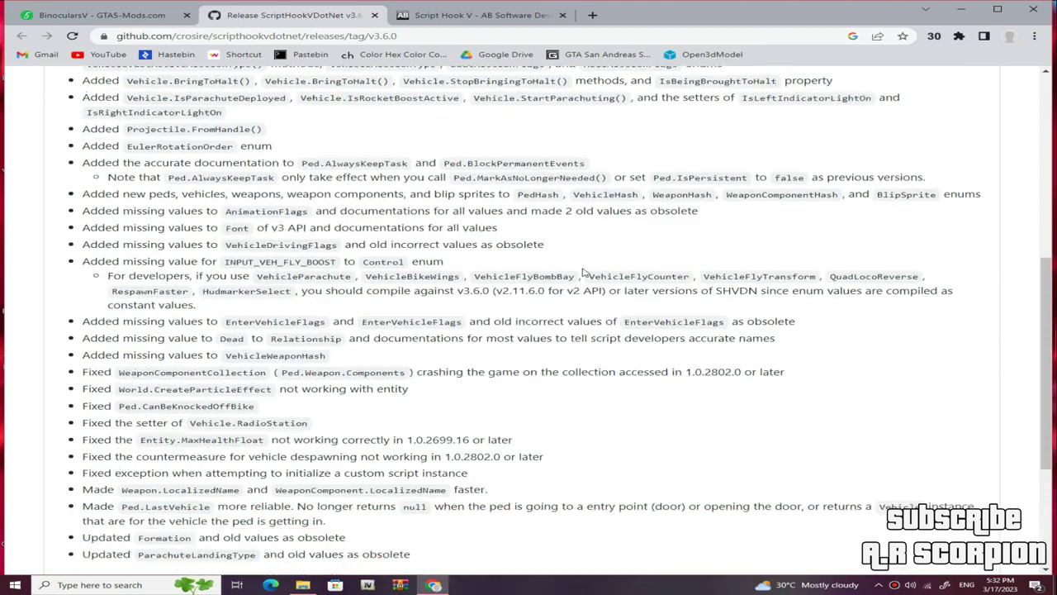
{"action": "scroll", "coordinate": [359, 205], "scroll_direction": "down", "scroll_amount": 3}
{"action": "left_click", "coordinate": [152, 16]}
{"action": "key", "text": "ctrl+Tab"}
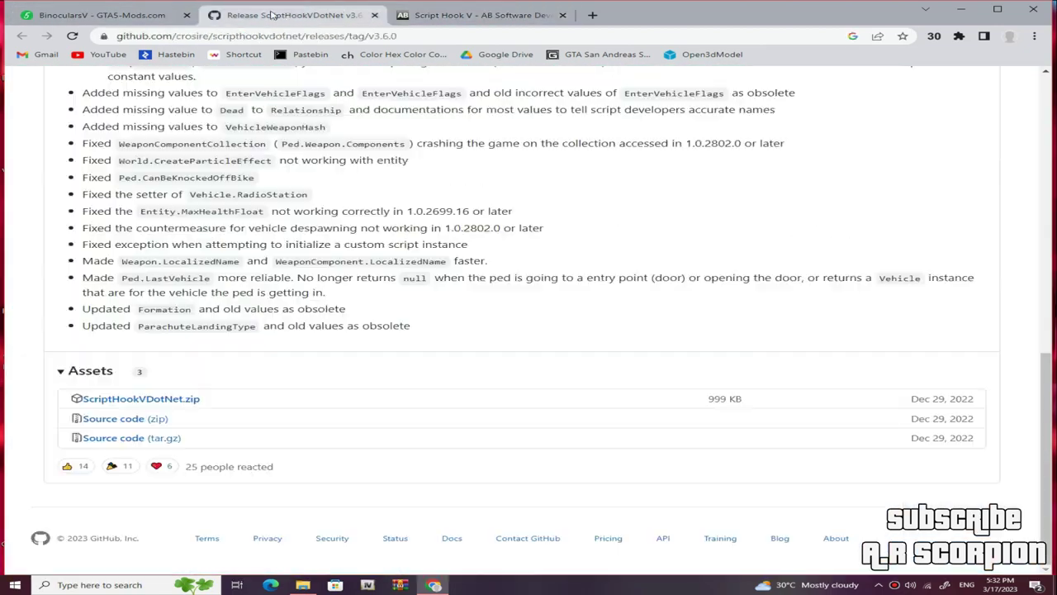
{"action": "key", "text": "ctrl+shift+Tab"}
Clear the browser and gta5 mods folder windows off the desktop, and check the contents of ScriptHookVDotNet.zip
{"action": "left_click", "coordinate": [960, 9]}
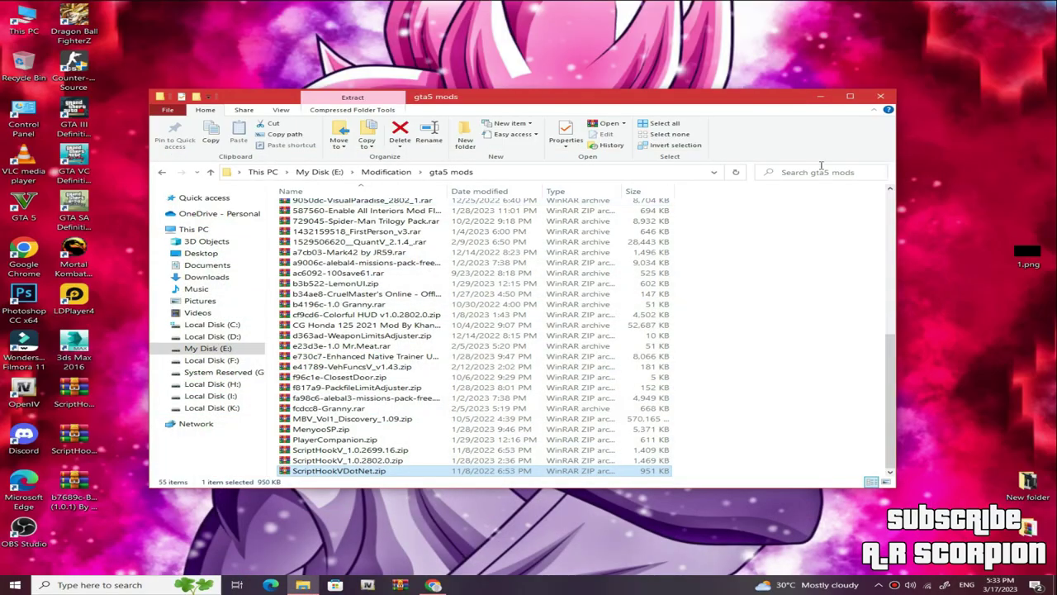
{"action": "left_click", "coordinate": [881, 96]}
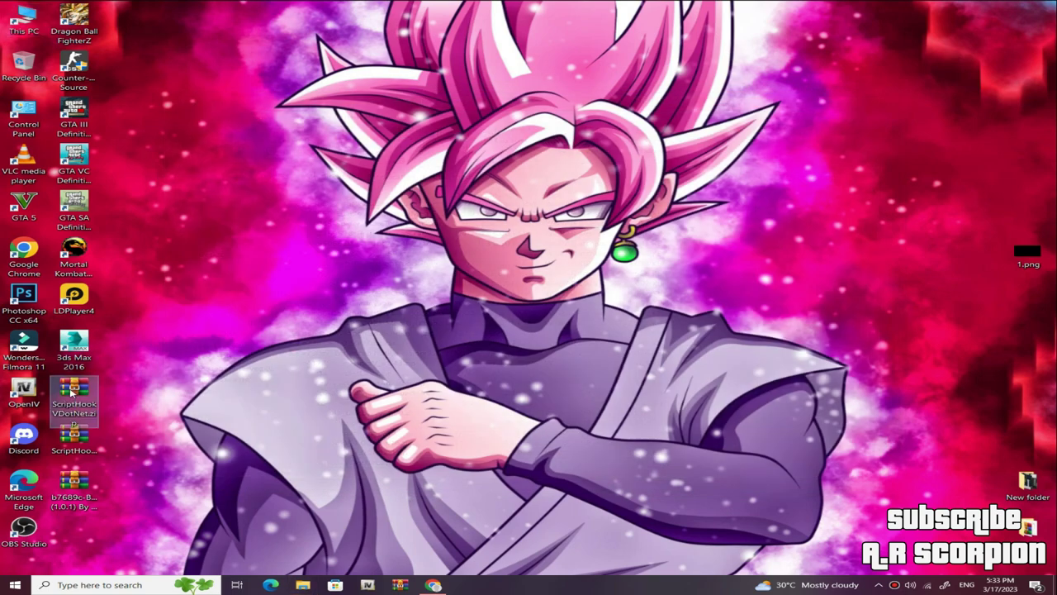
{"action": "left_click", "coordinate": [74, 395]}
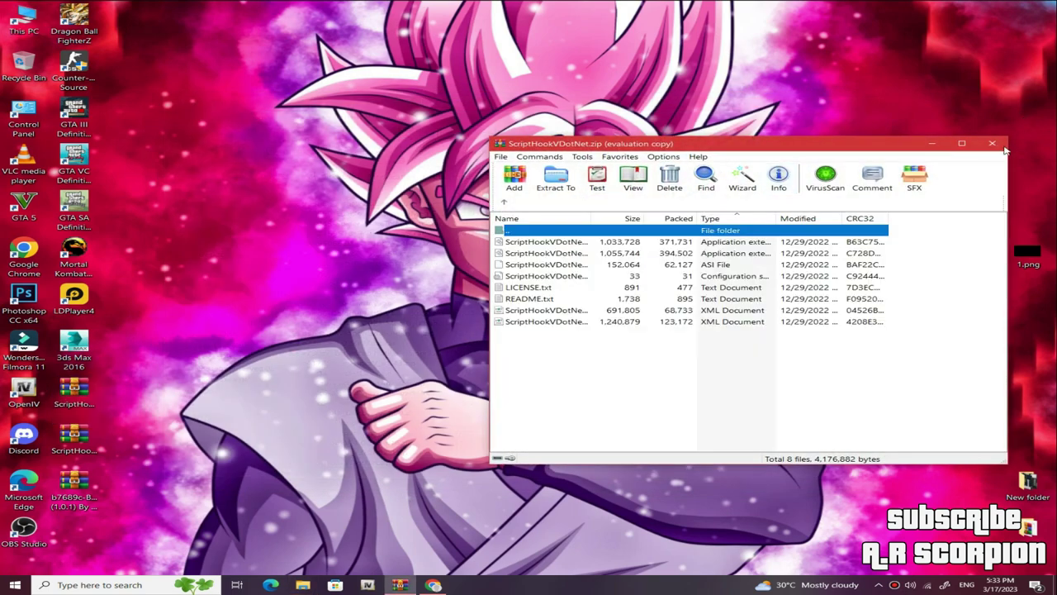
{"action": "left_click", "coordinate": [997, 142]}
Move the ScriptHookVDotNet, ScriptHookV and BinocularsV archives out of the desktop's icon columns into a separate stack on the empty wallpaper
{"action": "left_click_drag", "start_coordinate": [67, 387], "coordinate": [769, 210]}
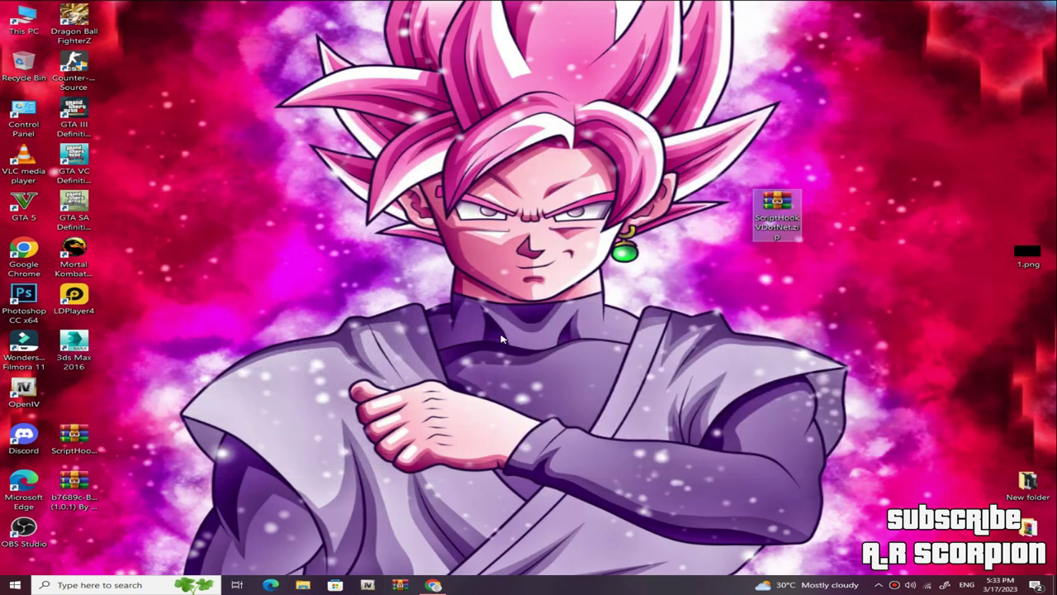
{"action": "left_click_drag", "start_coordinate": [73, 439], "coordinate": [780, 261]}
{"action": "left_click", "coordinate": [69, 493]}
{"action": "left_click_drag", "start_coordinate": [66, 489], "coordinate": [766, 304]}
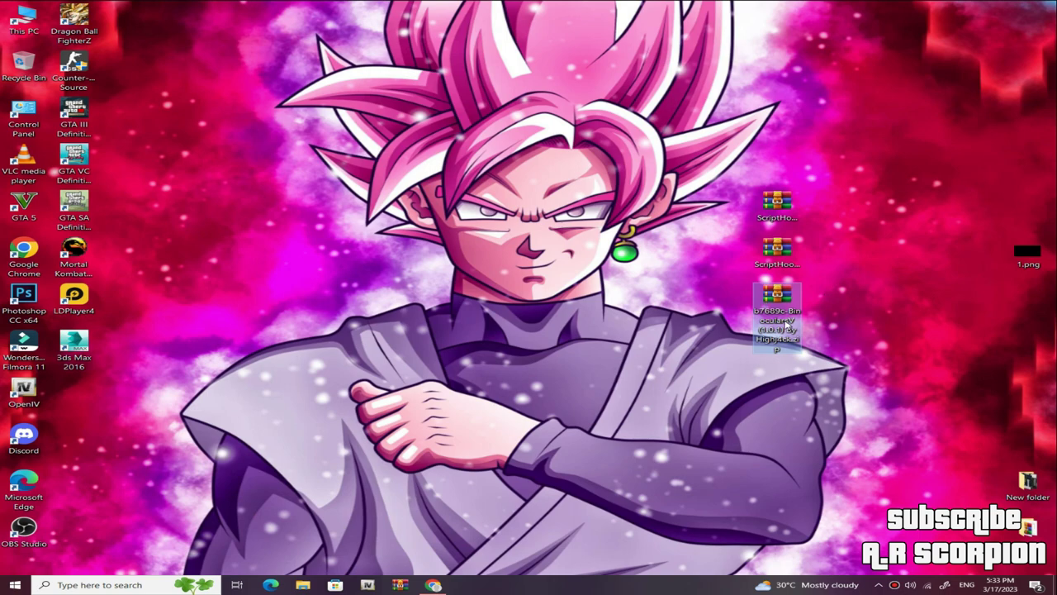
{"action": "right_click", "coordinate": [885, 212]}
{"action": "left_click", "coordinate": [909, 250]}
{"action": "right_click", "coordinate": [467, 117]}
{"action": "left_click", "coordinate": [487, 161]}
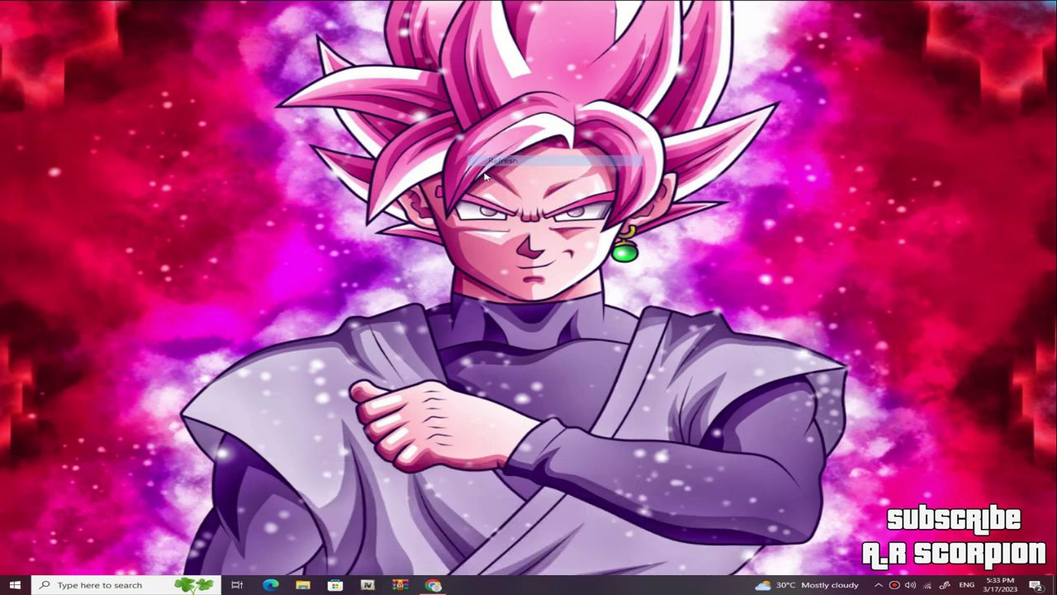
{"action": "right_click", "coordinate": [439, 158]}
{"action": "left_click", "coordinate": [477, 202]}
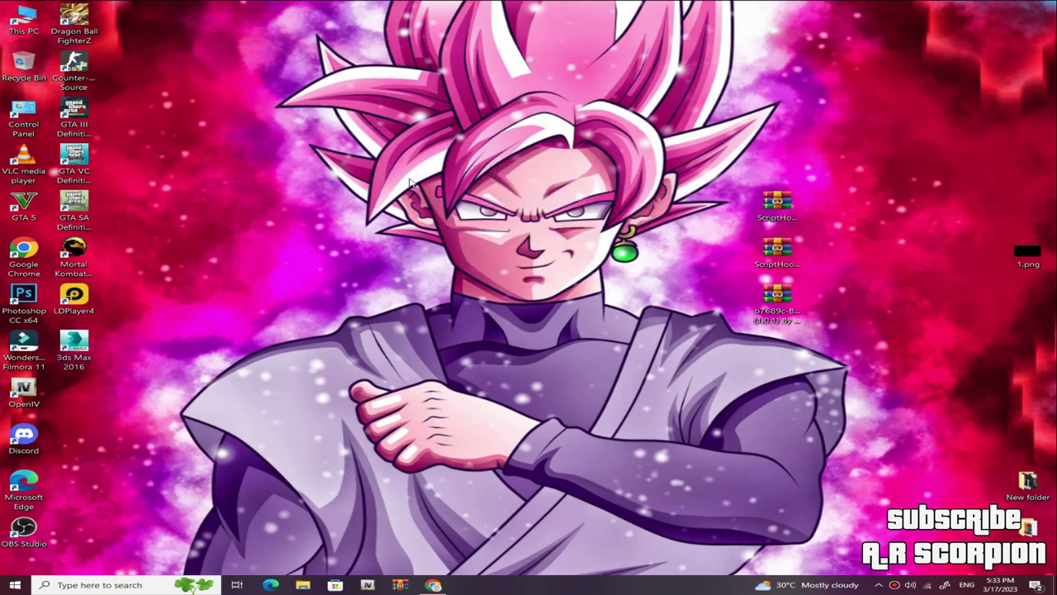
Open the Grand Theft Auto 5 folder on Local Disk (D:) in a file window filling half the screen beside the archives
{"action": "double_click", "coordinate": [23, 21]}
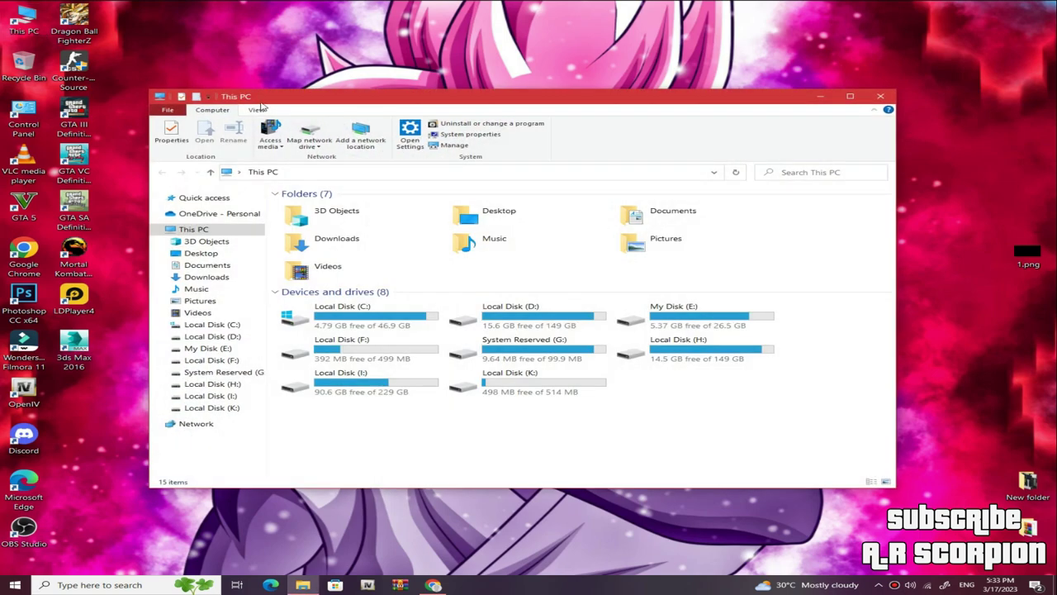
{"action": "left_click_drag", "start_coordinate": [521, 99], "coordinate": [2, 124]}
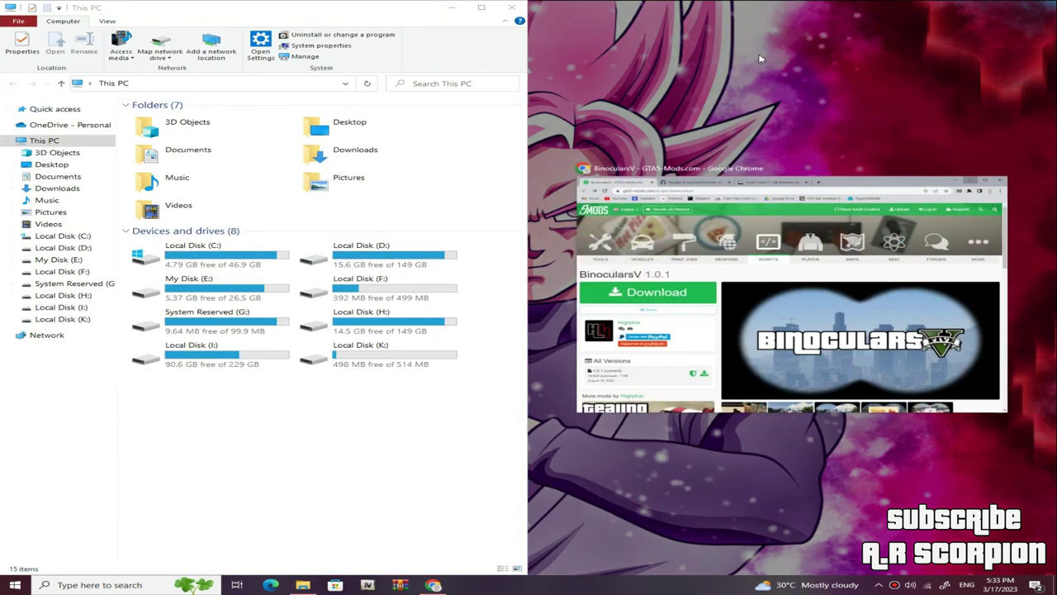
{"action": "left_click", "coordinate": [492, 275]}
{"action": "double_click", "coordinate": [363, 255]}
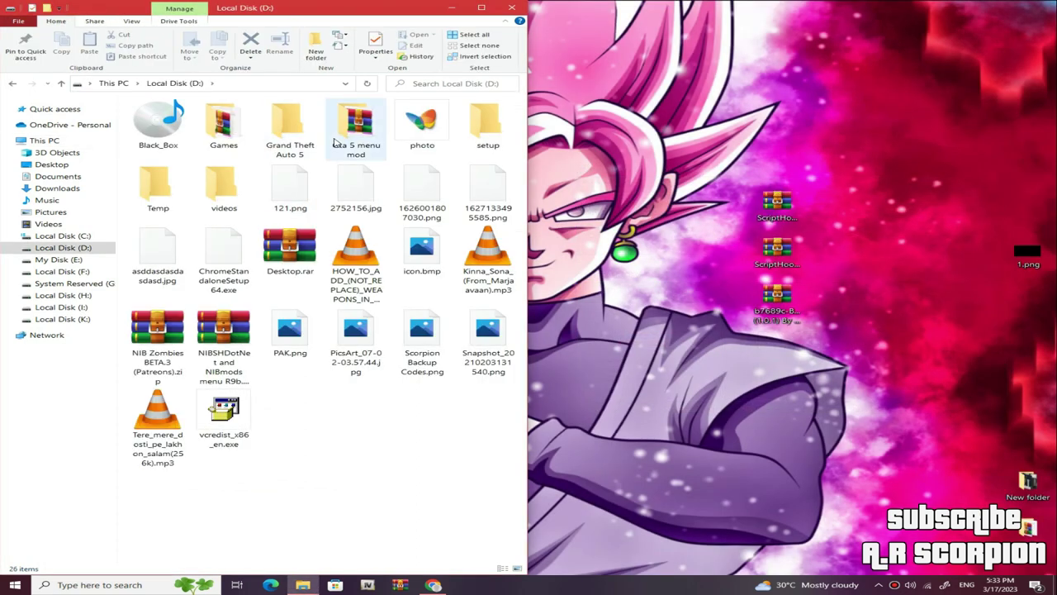
{"action": "left_click", "coordinate": [305, 139]}
{"action": "double_click", "coordinate": [306, 139]}
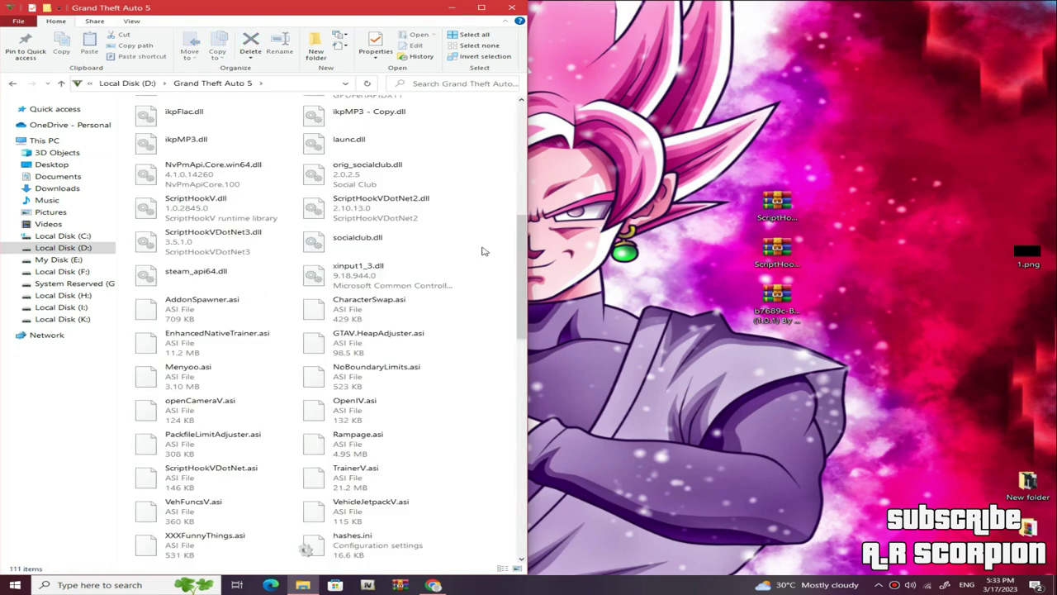
{"action": "right_click", "coordinate": [628, 76]}
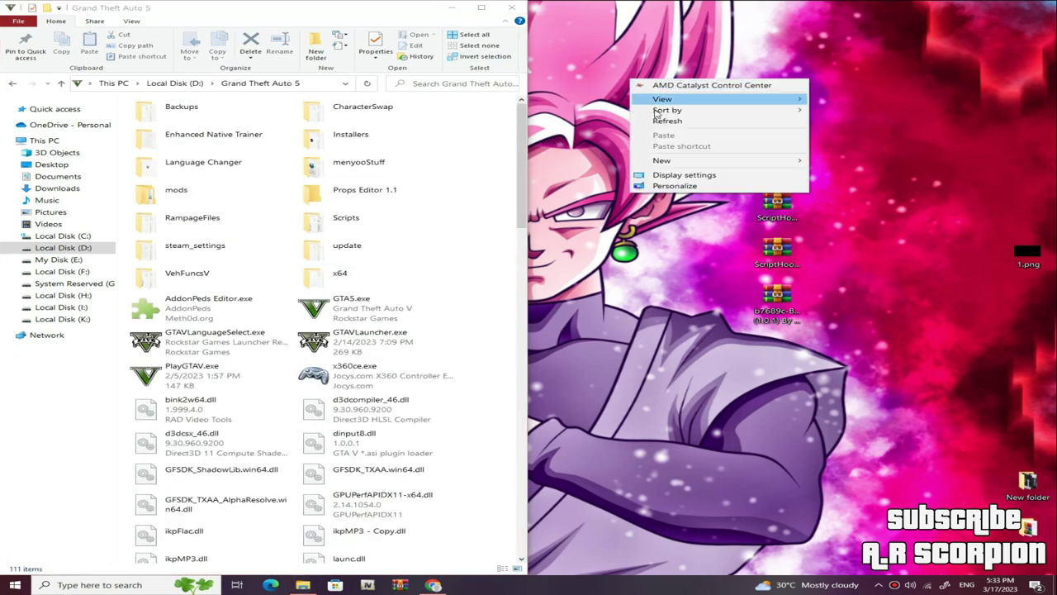
{"action": "left_click", "coordinate": [652, 121]}
{"action": "right_click", "coordinate": [608, 66]}
{"action": "left_click", "coordinate": [653, 108]}
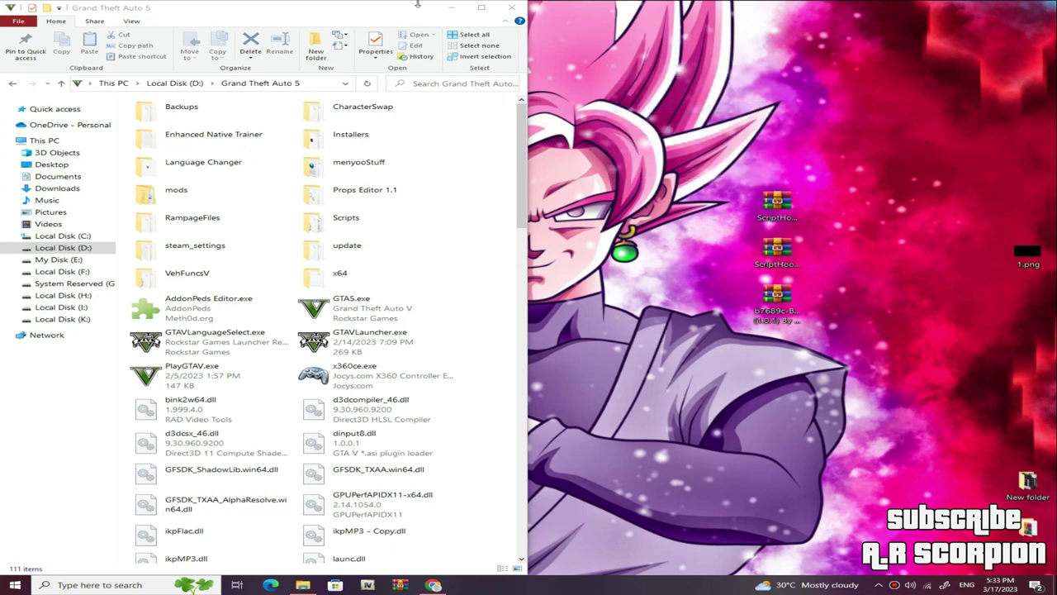
{"action": "left_click", "coordinate": [415, 30]}
{"action": "right_click", "coordinate": [700, 82]}
{"action": "left_click", "coordinate": [727, 123]}
{"action": "left_click", "coordinate": [778, 212]}
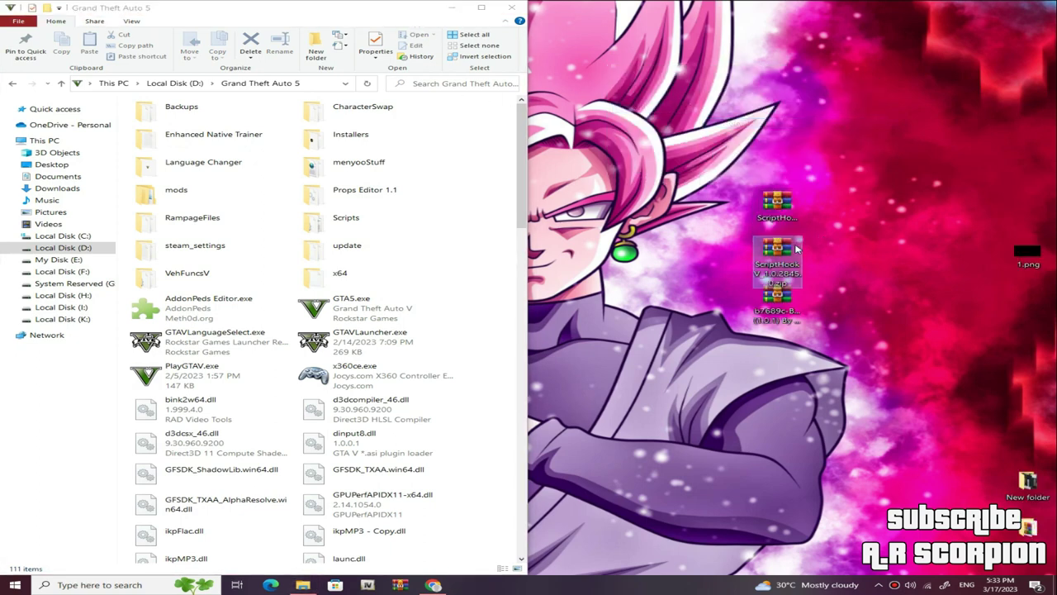
{"action": "right_click", "coordinate": [569, 109]}
{"action": "left_click", "coordinate": [603, 151]}
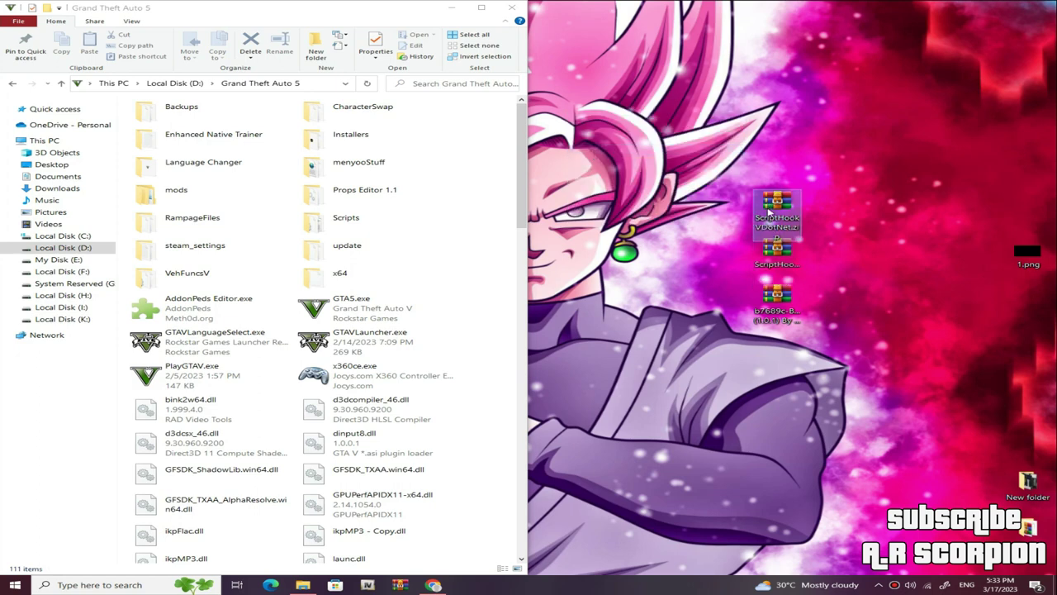
Extract dinput8.dll and ScriptHookV.dll from the bin folder of ScriptHookV_1.0.2845.0.zip into the Grand Theft Auto 5 folder
{"action": "double_click", "coordinate": [779, 263]}
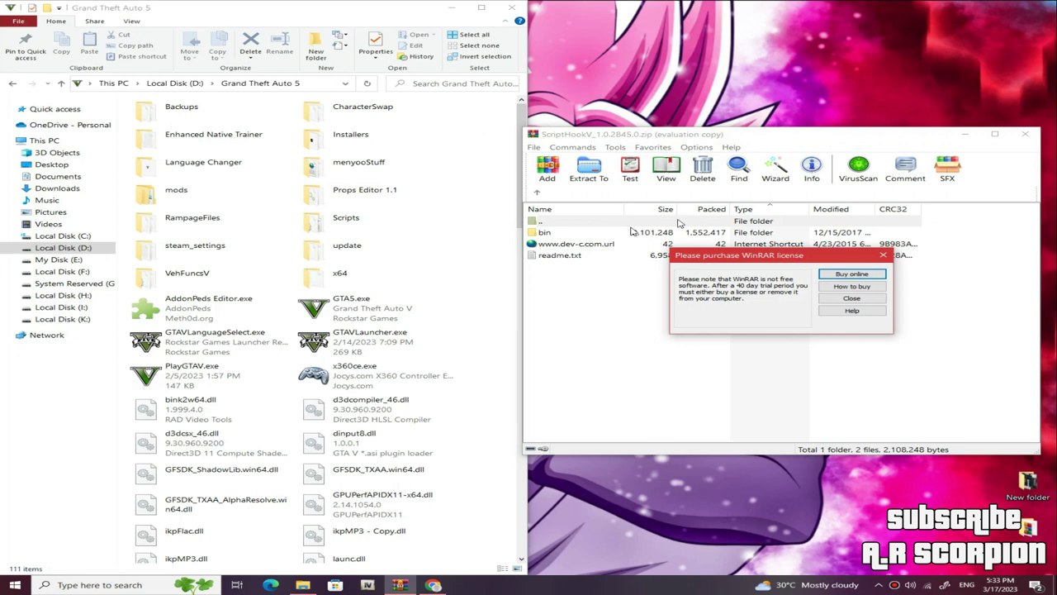
{"action": "key", "text": "Escape"}
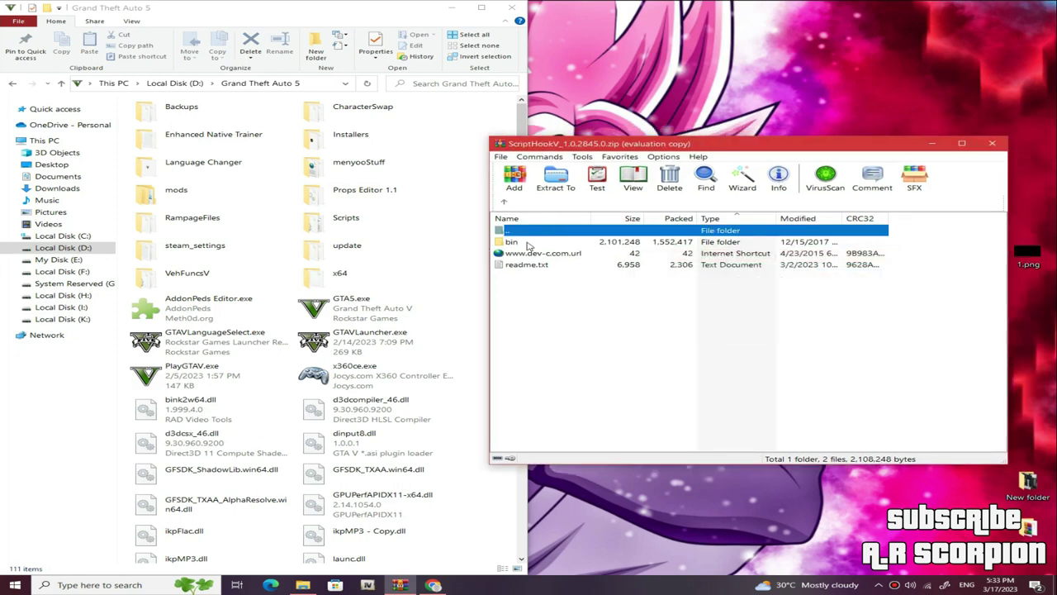
{"action": "double_click", "coordinate": [512, 242]}
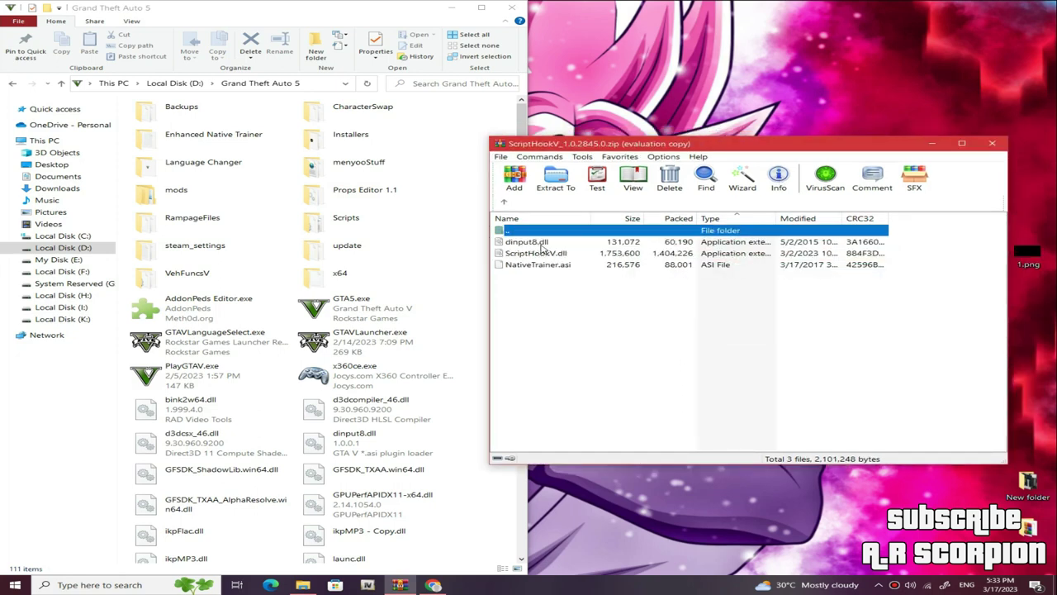
{"action": "left_click", "coordinate": [532, 243]}
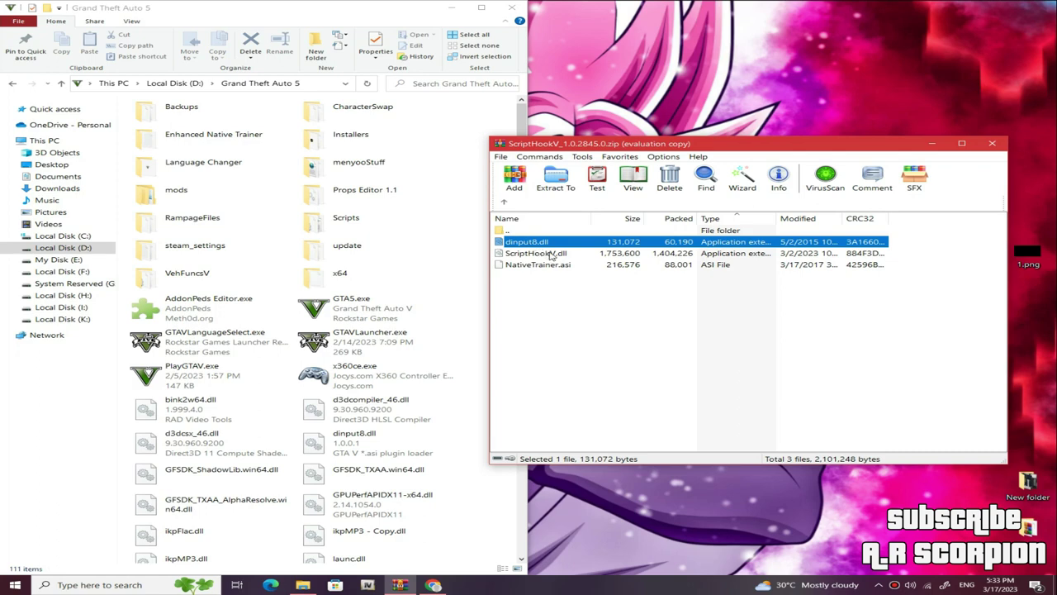
{"action": "left_click", "coordinate": [551, 254], "text": "shift"}
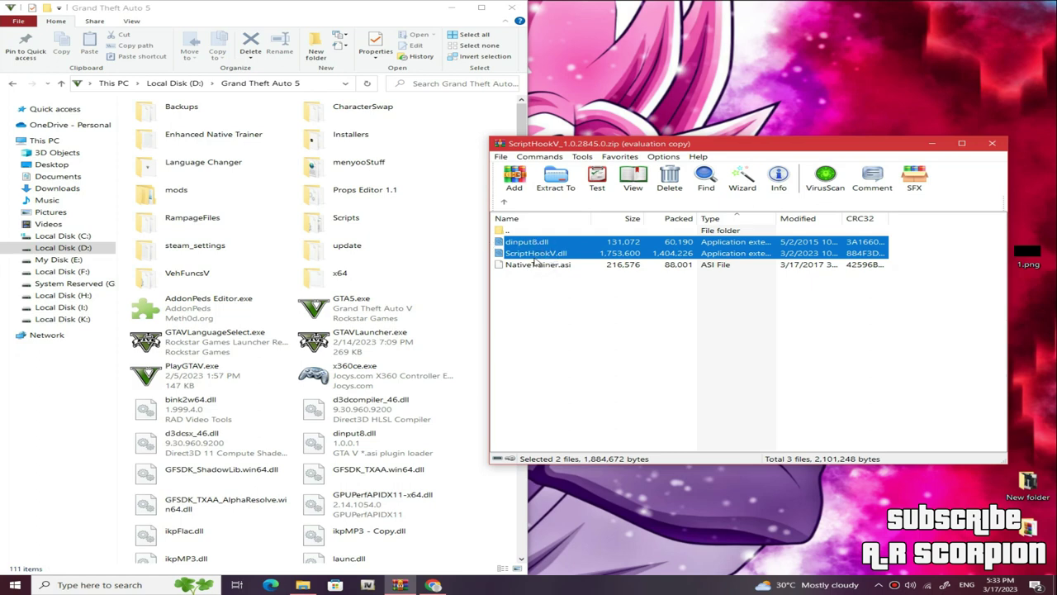
{"action": "left_click_drag", "start_coordinate": [537, 252], "coordinate": [482, 321]}
{"action": "left_click", "coordinate": [497, 213]}
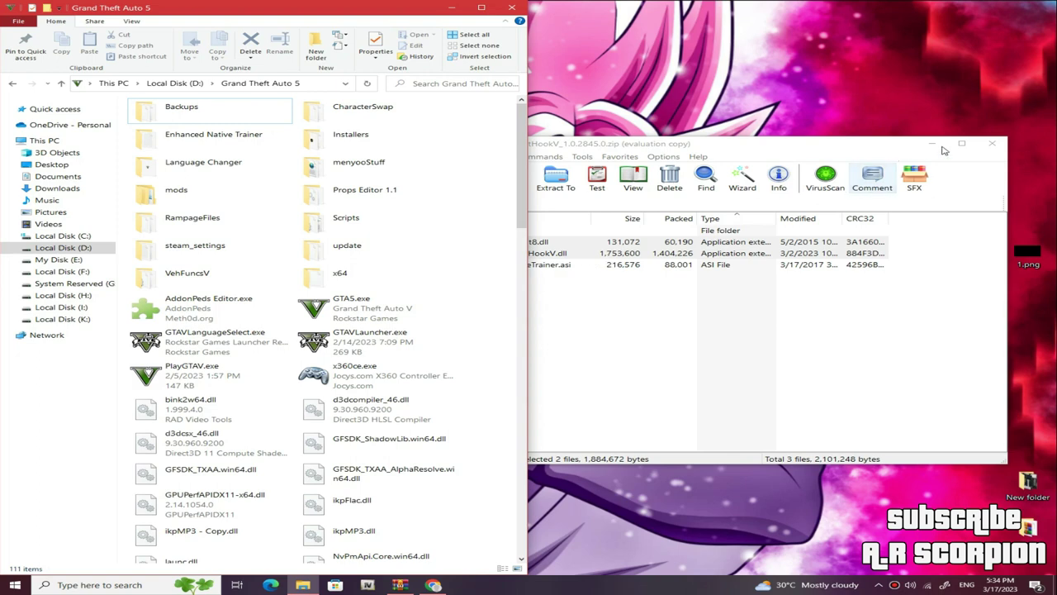
Close the ScriptHookV archive and open ScriptHookVDotNet.zip, placing its window beside the Grand Theft Auto 5 folder
{"action": "left_click", "coordinate": [666, 146]}
{"action": "left_click", "coordinate": [993, 143]}
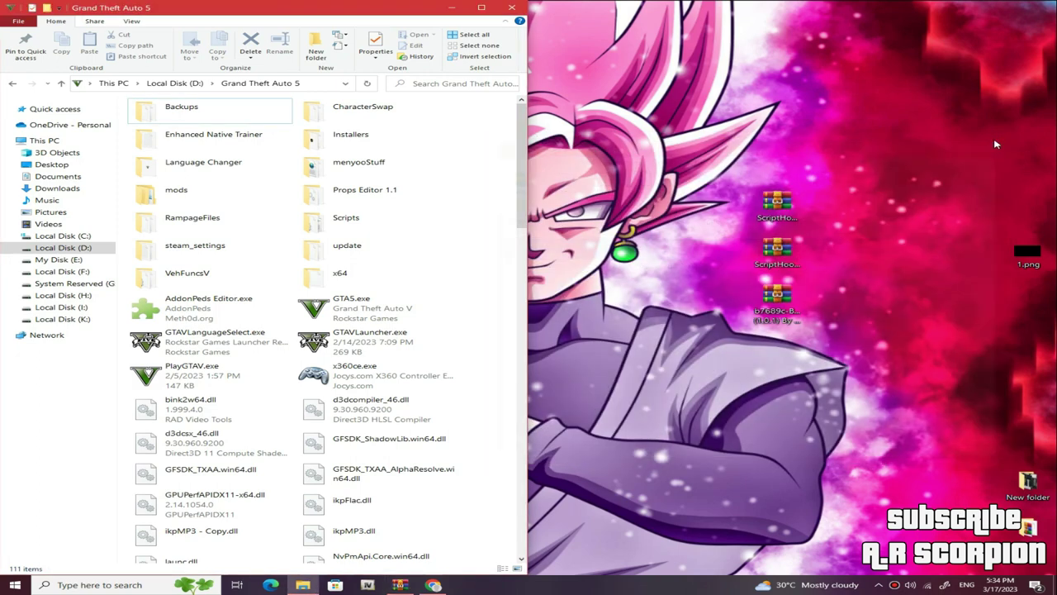
{"action": "left_click", "coordinate": [786, 261]}
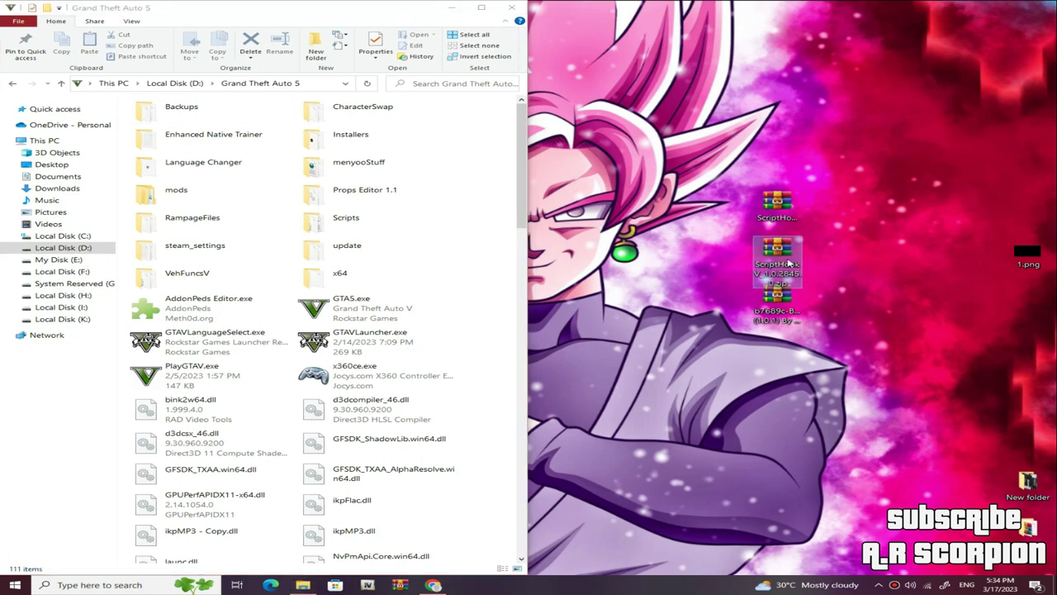
{"action": "left_click", "coordinate": [776, 221]}
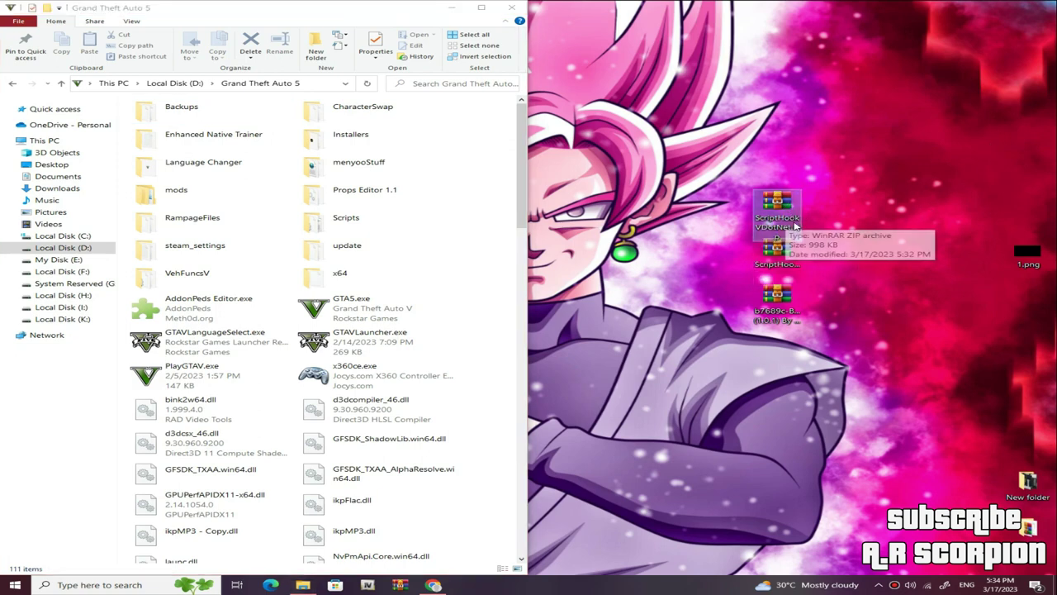
{"action": "double_click", "coordinate": [768, 233]}
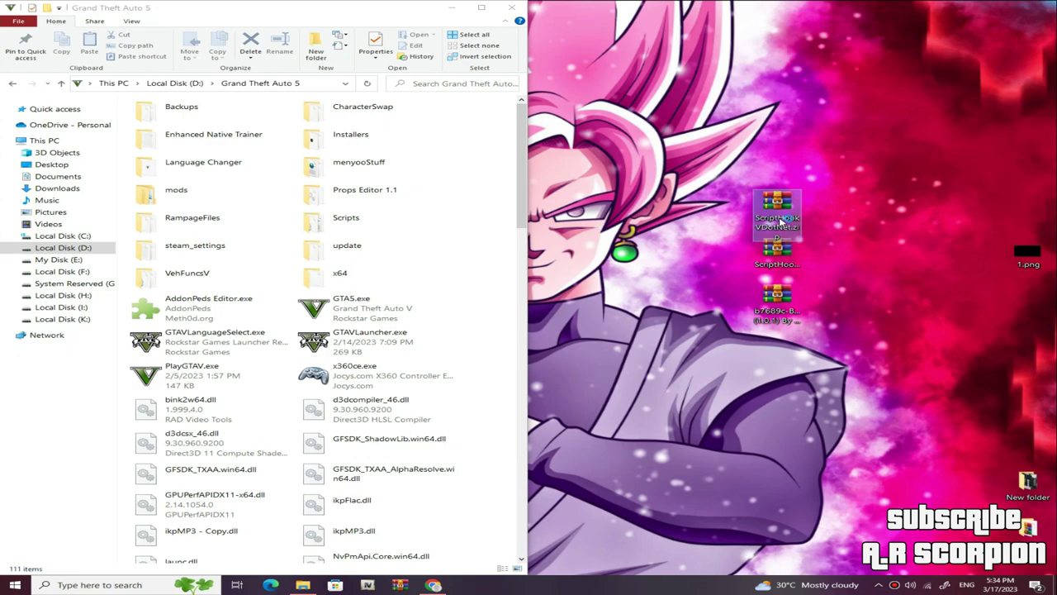
{"action": "left_click", "coordinate": [774, 130]}
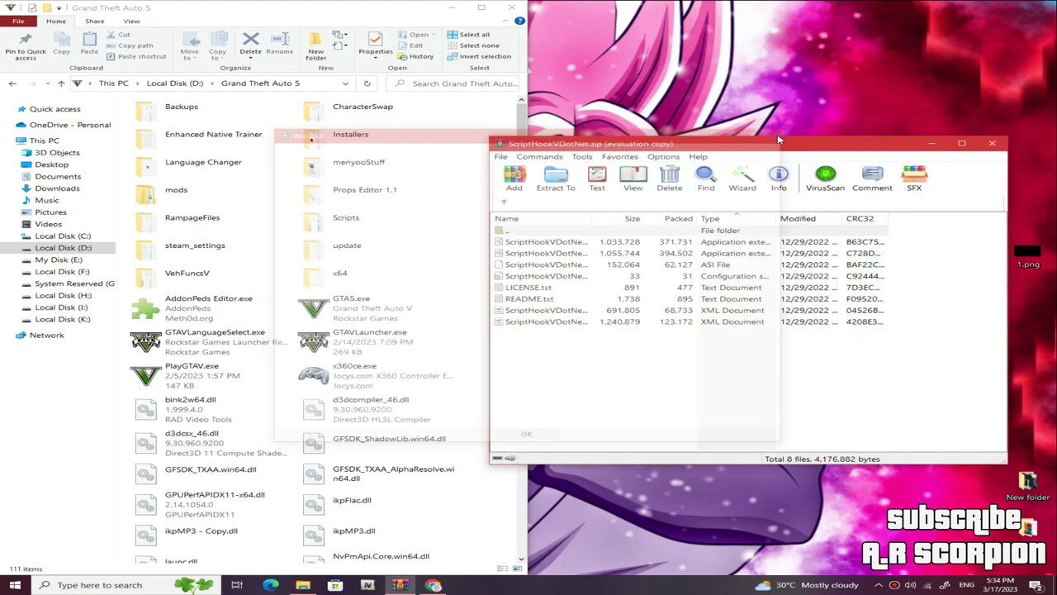
{"action": "left_click_drag", "start_coordinate": [760, 151], "coordinate": [853, 105]}
{"action": "left_click", "coordinate": [656, 327]}
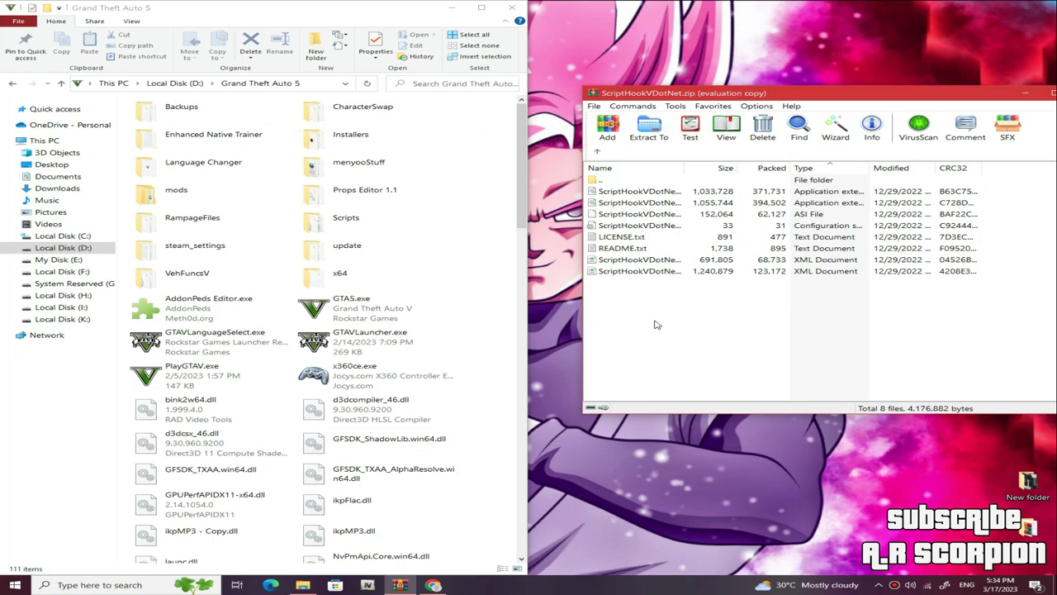
Extract all ScriptHookVDotNet files except LICENSE.txt and README.txt into the Grand Theft Auto 5 folder, replacing the files with the same names
{"action": "left_click_drag", "start_coordinate": [649, 322], "coordinate": [670, 192]}
{"action": "left_click", "coordinate": [618, 237], "text": "ctrl"}
{"action": "left_click", "coordinate": [625, 249], "text": "ctrl"}
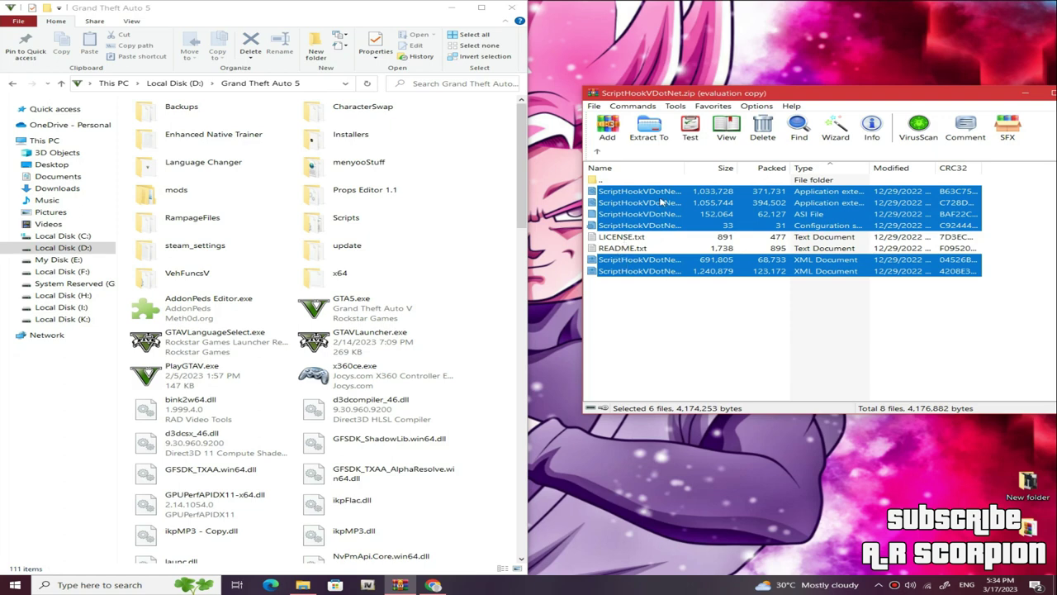
{"action": "left_click_drag", "start_coordinate": [661, 201], "coordinate": [500, 255]}
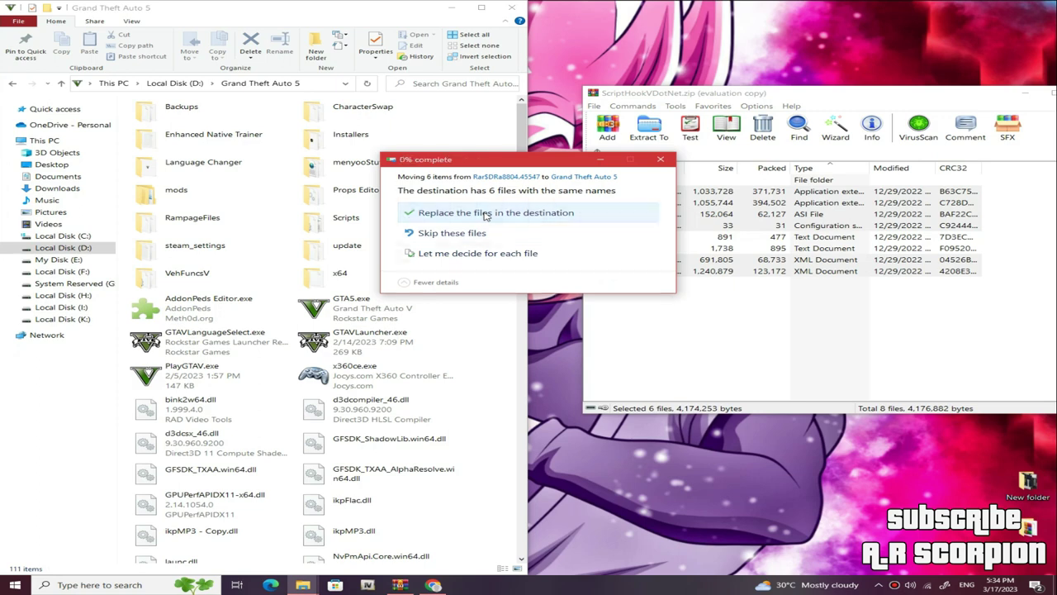
{"action": "left_click", "coordinate": [486, 213]}
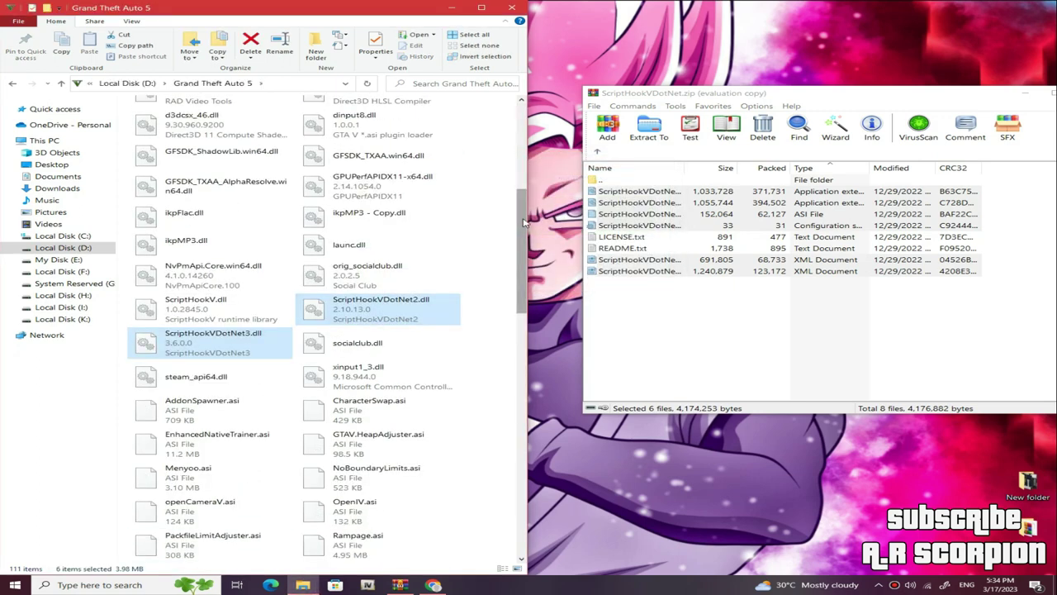
In the game folder's ScriptHookVDotNet.ini, set ReloadKey to Insert and ConsoleKey to None, save the file, and close the ScriptHookVDotNet archive
{"action": "scroll", "coordinate": [430, 232], "scroll_direction": "down", "scroll_amount": 5}
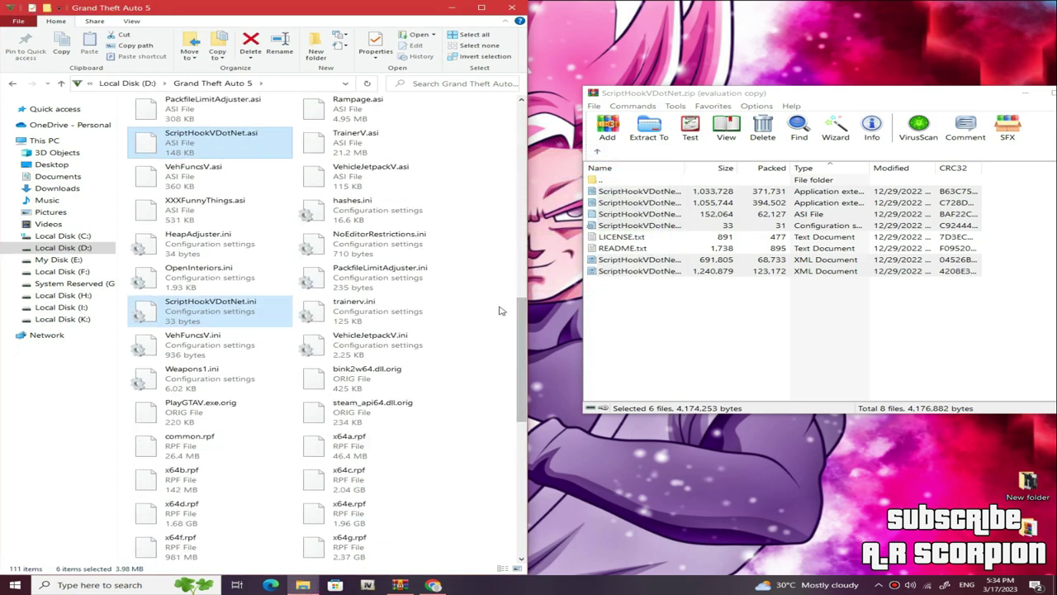
{"action": "left_click", "coordinate": [219, 314]}
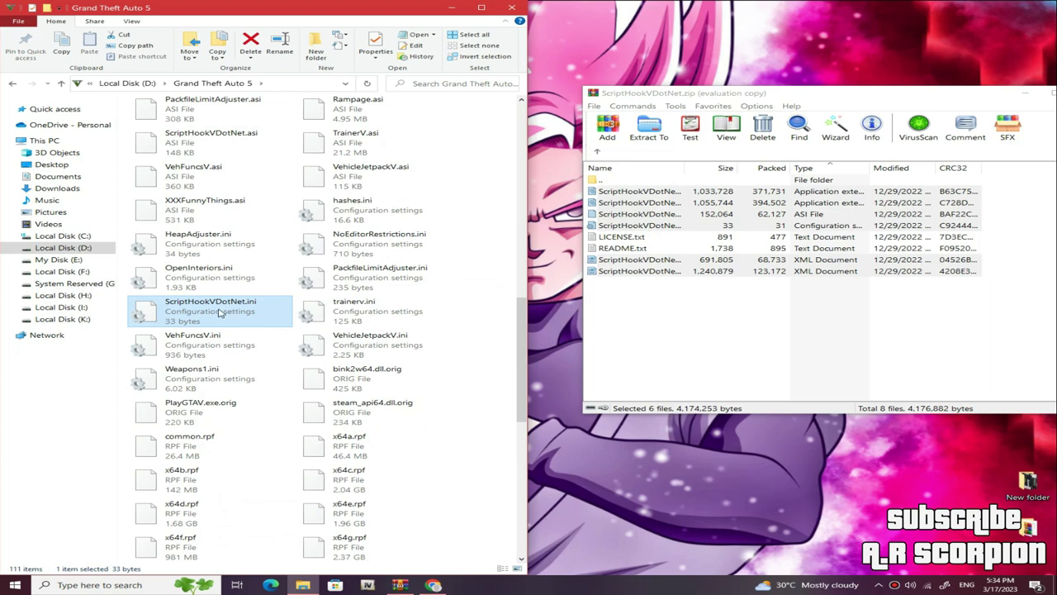
{"action": "double_click", "coordinate": [219, 312]}
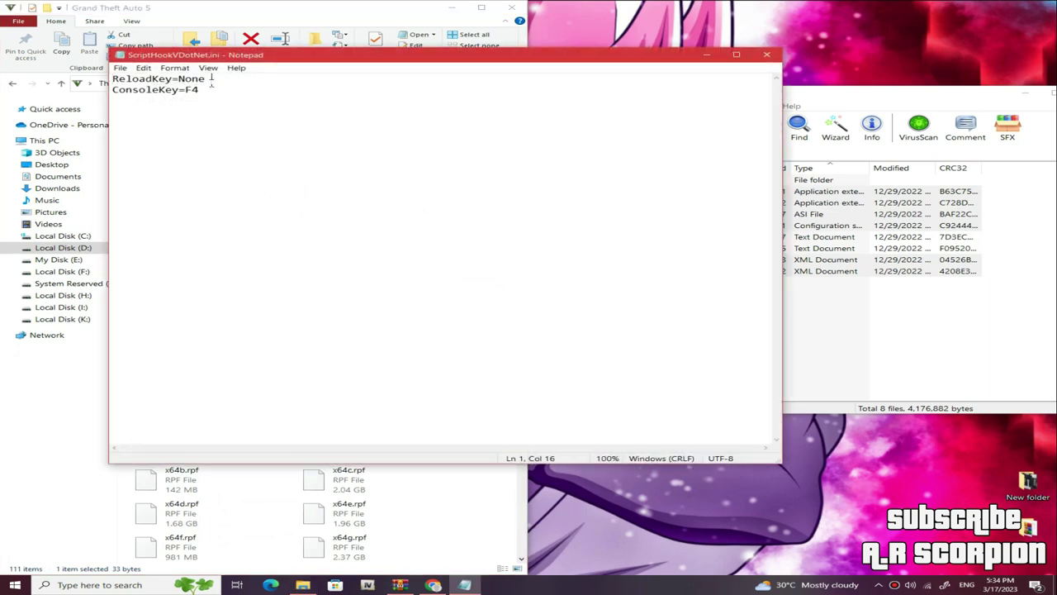
{"action": "key", "text": "BackSpace"}
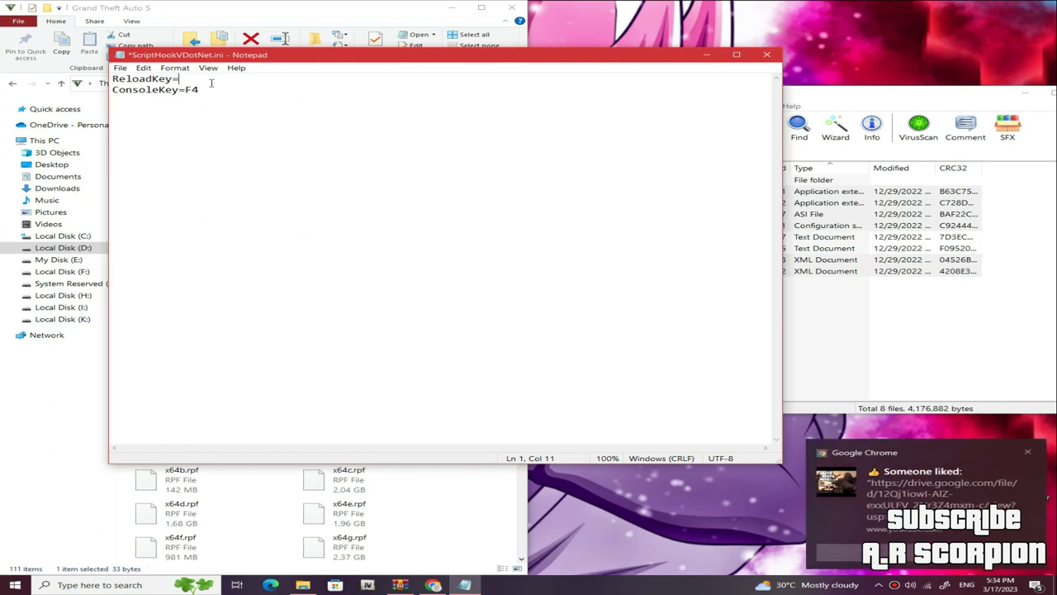
{"action": "left_click", "coordinate": [1028, 455]}
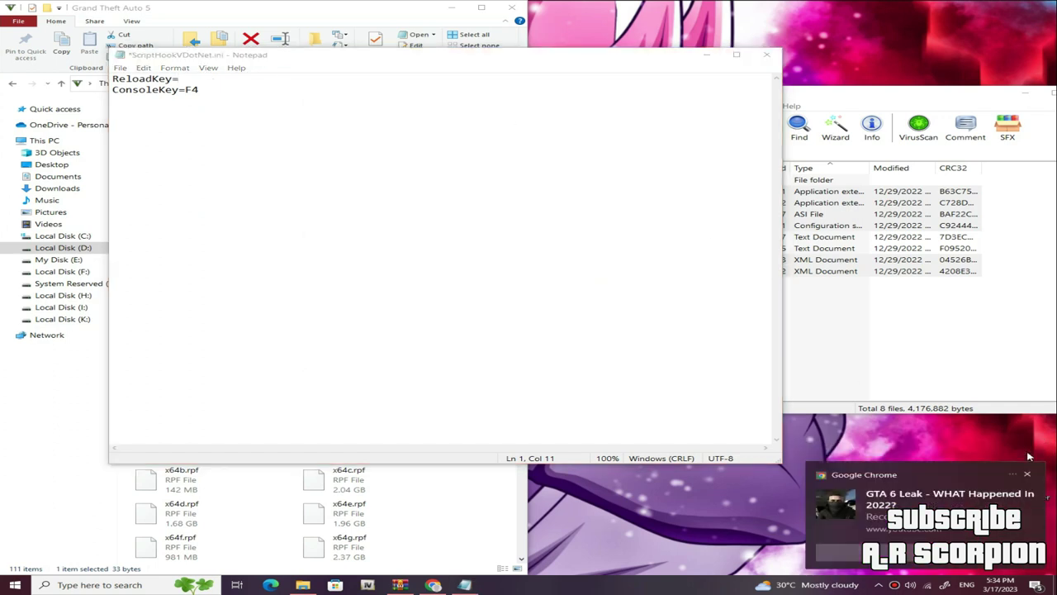
{"action": "left_click", "coordinate": [1029, 475]}
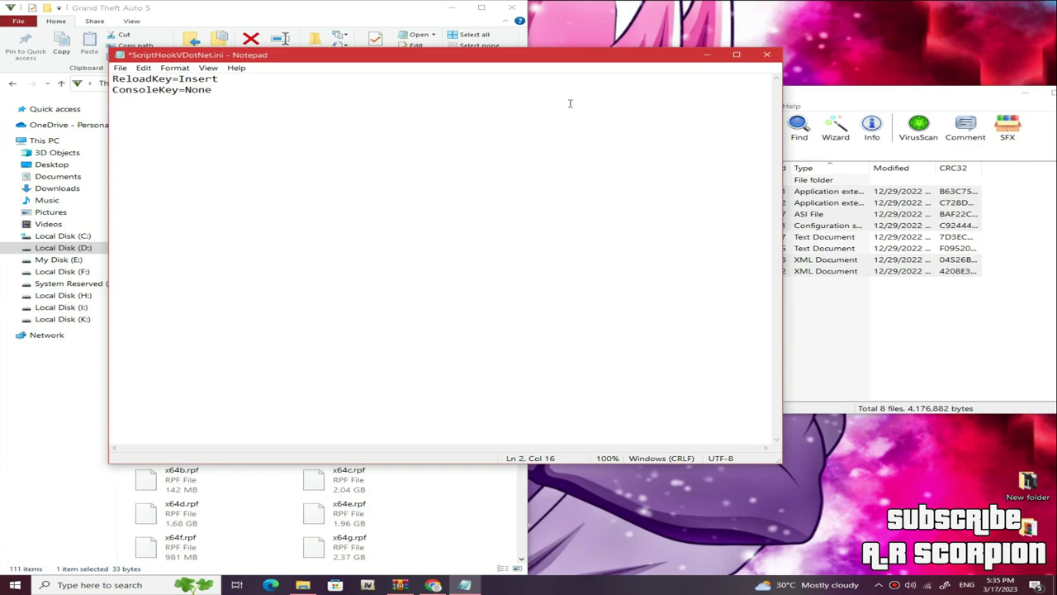
{"action": "left_click", "coordinate": [767, 54]}
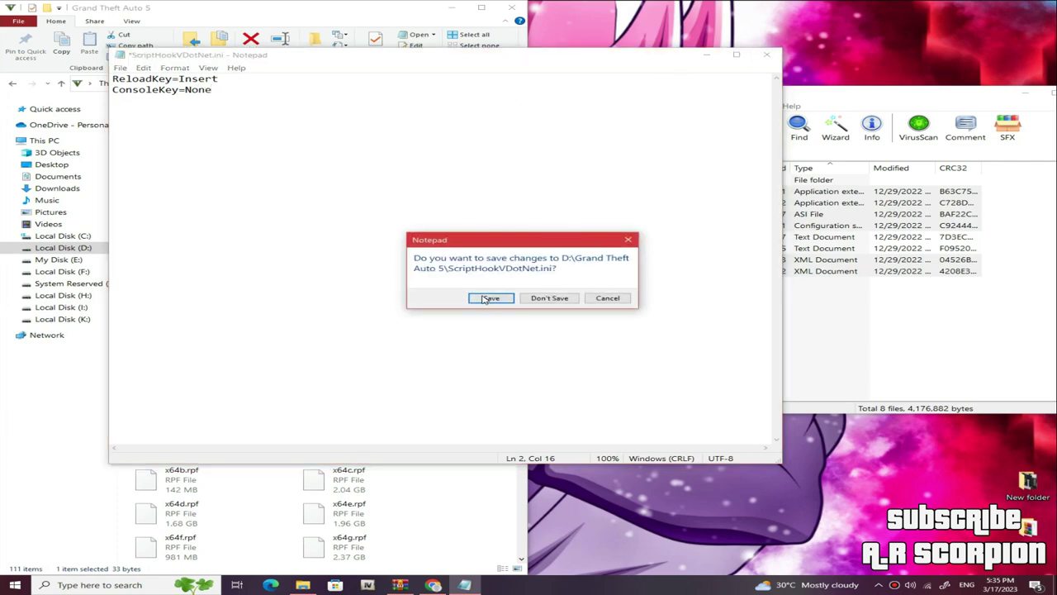
{"action": "left_click", "coordinate": [485, 299]}
{"action": "left_click", "coordinate": [637, 314]}
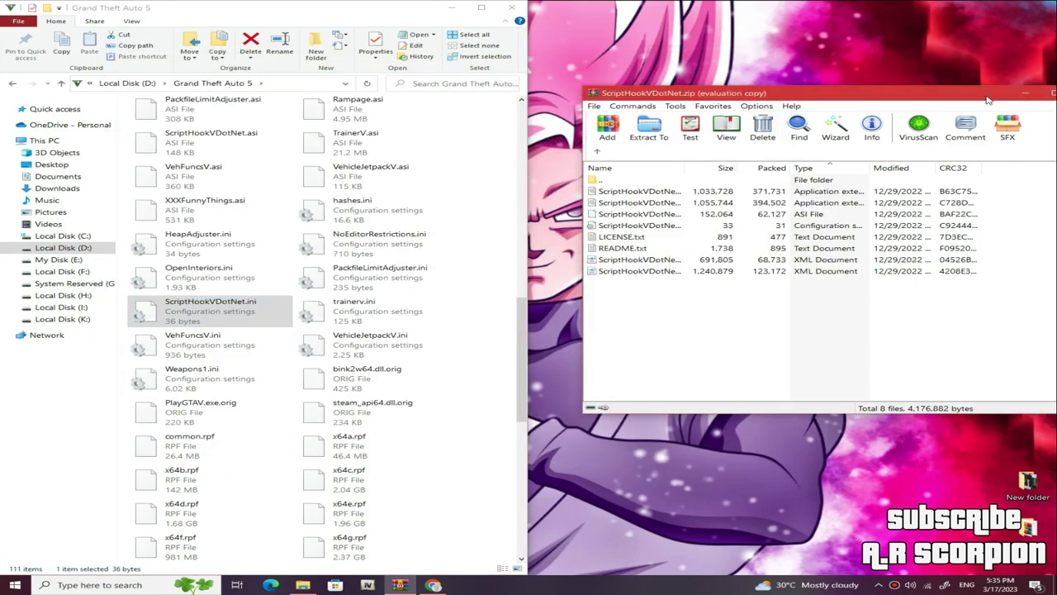
{"action": "left_click_drag", "start_coordinate": [962, 100], "coordinate": [834, 112]}
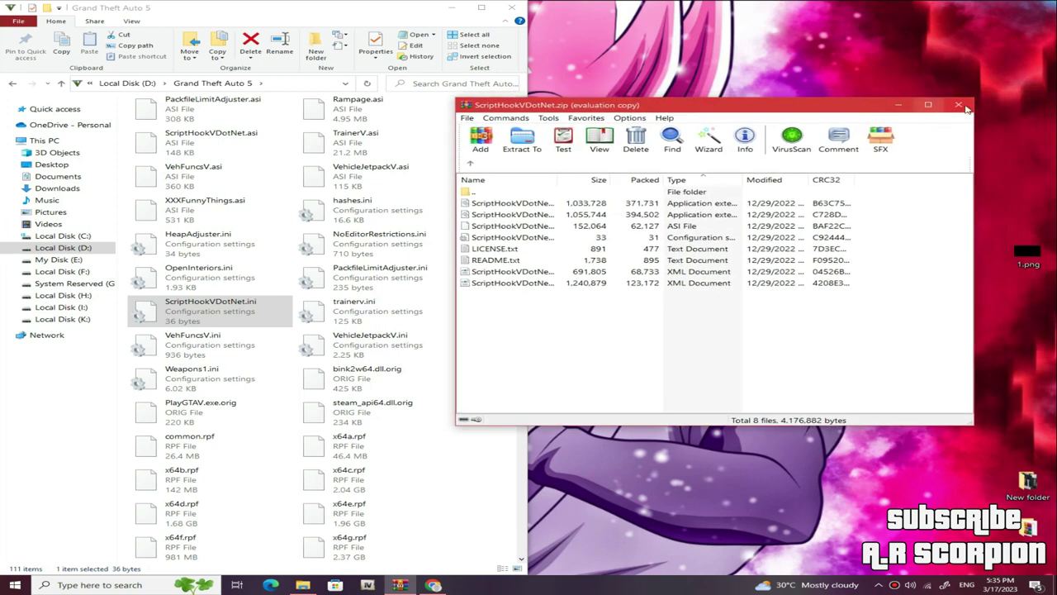
{"action": "left_click", "coordinate": [960, 106]}
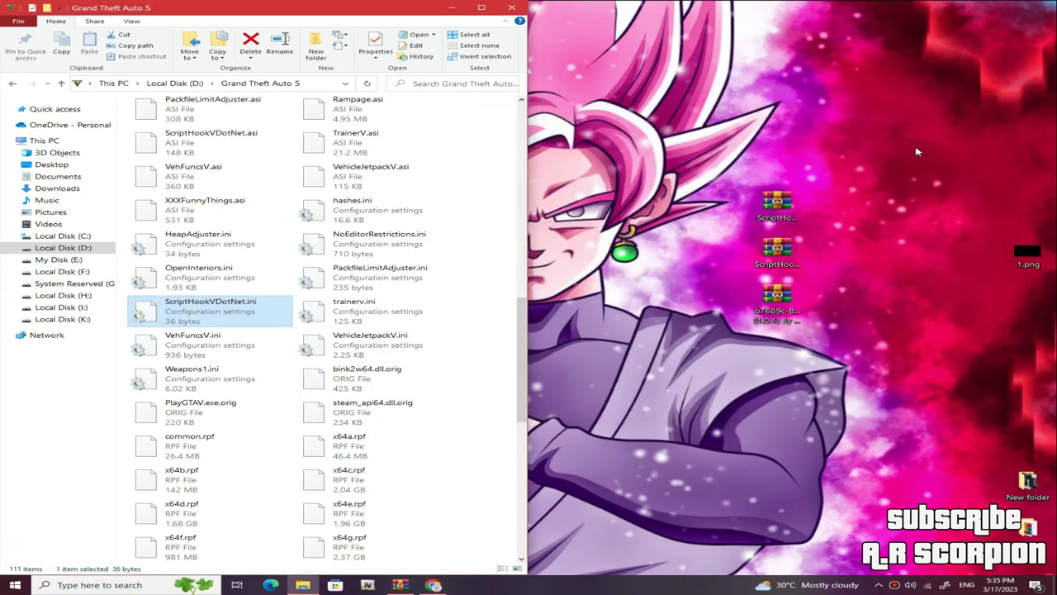
Try to create a folder named "scripts" in the Grand Theft Auto 5 folder, decline merging it, and delete the new folder
{"action": "right_click", "coordinate": [487, 157]}
{"action": "mouse_move", "coordinate": [550, 291]}
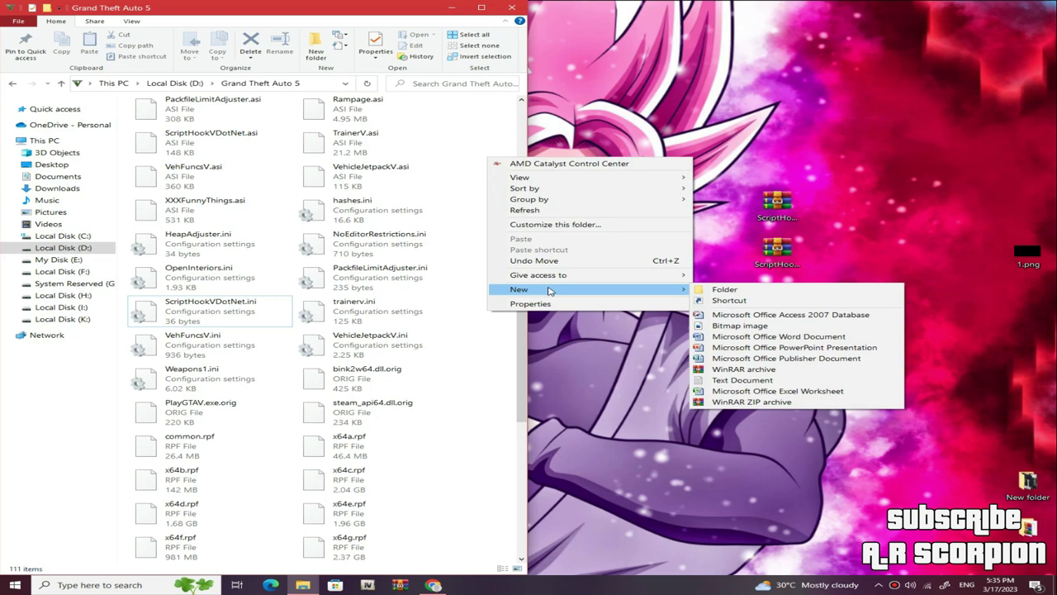
{"action": "left_click", "coordinate": [725, 289]}
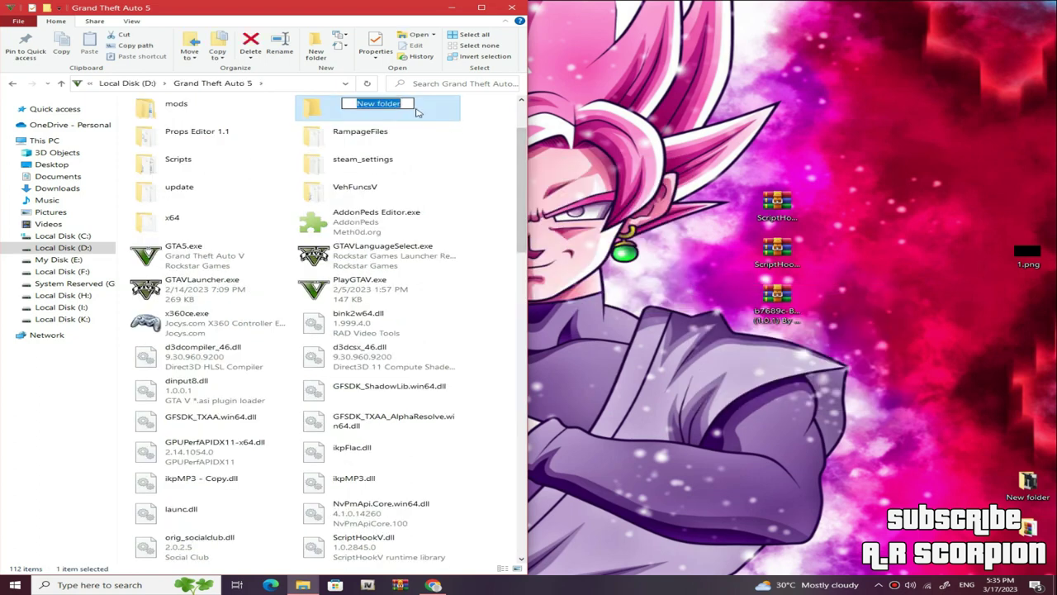
{"action": "type", "text": "scr"}
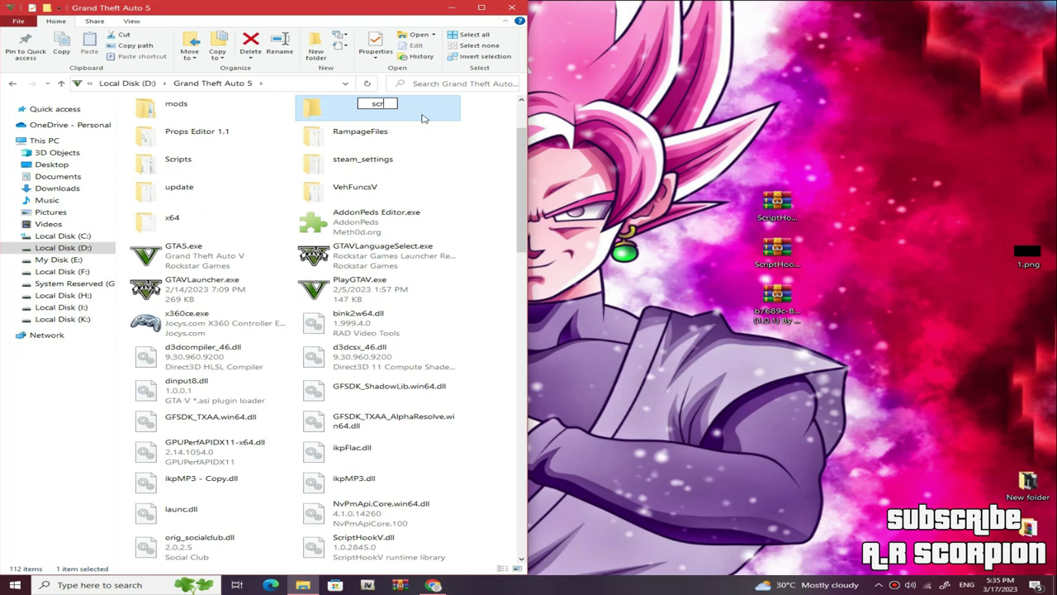
{"action": "type", "text": "ipts"}
{"action": "key", "text": "Return"}
{"action": "left_click", "coordinate": [638, 375]}
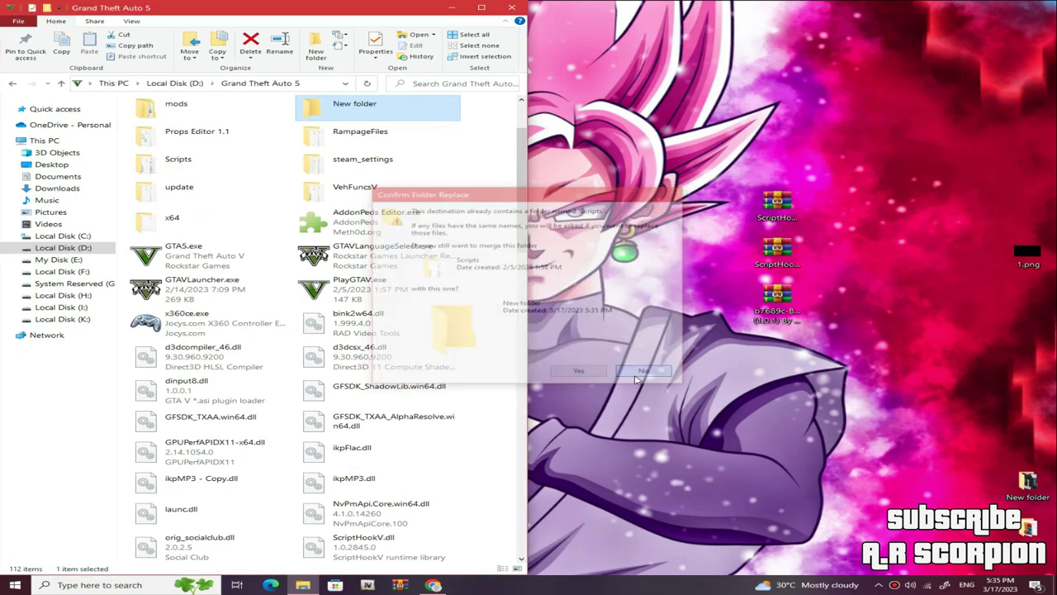
{"action": "key", "text": "Delete"}
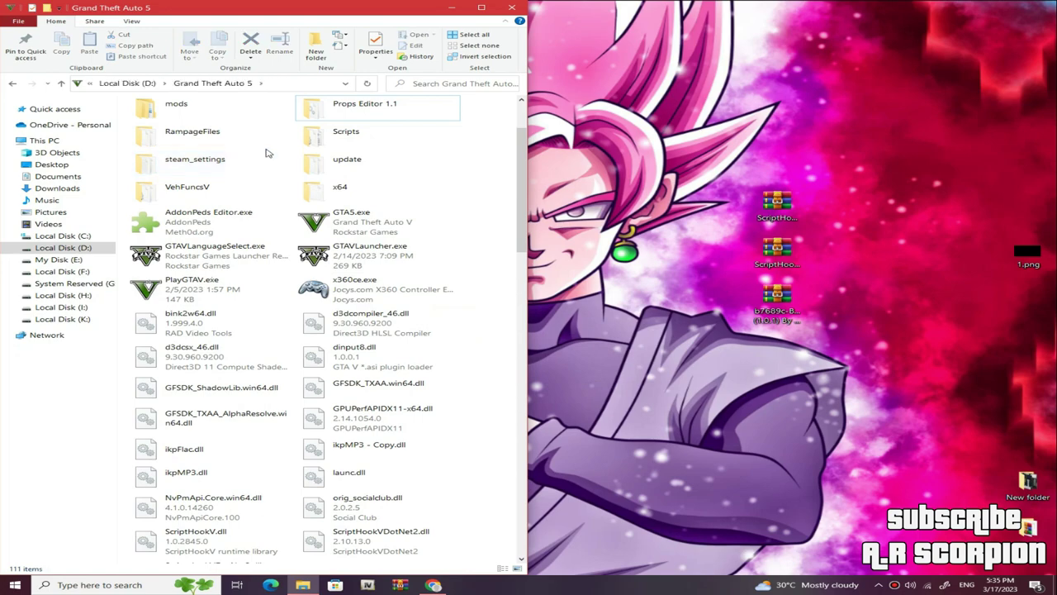
Open the existing Scripts folder inside Grand Theft Auto 5 and look through its files
{"action": "left_click", "coordinate": [355, 145]}
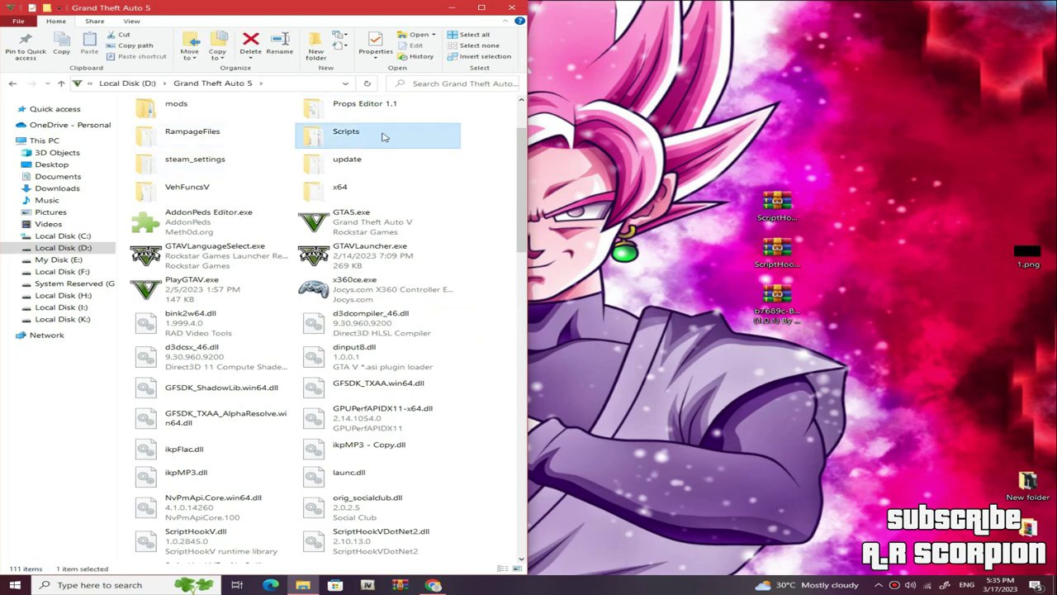
{"action": "double_click", "coordinate": [382, 137]}
{"action": "scroll", "coordinate": [318, 174], "scroll_direction": "down", "scroll_amount": 6}
{"action": "scroll", "coordinate": [322, 180], "scroll_direction": "up", "scroll_amount": 6}
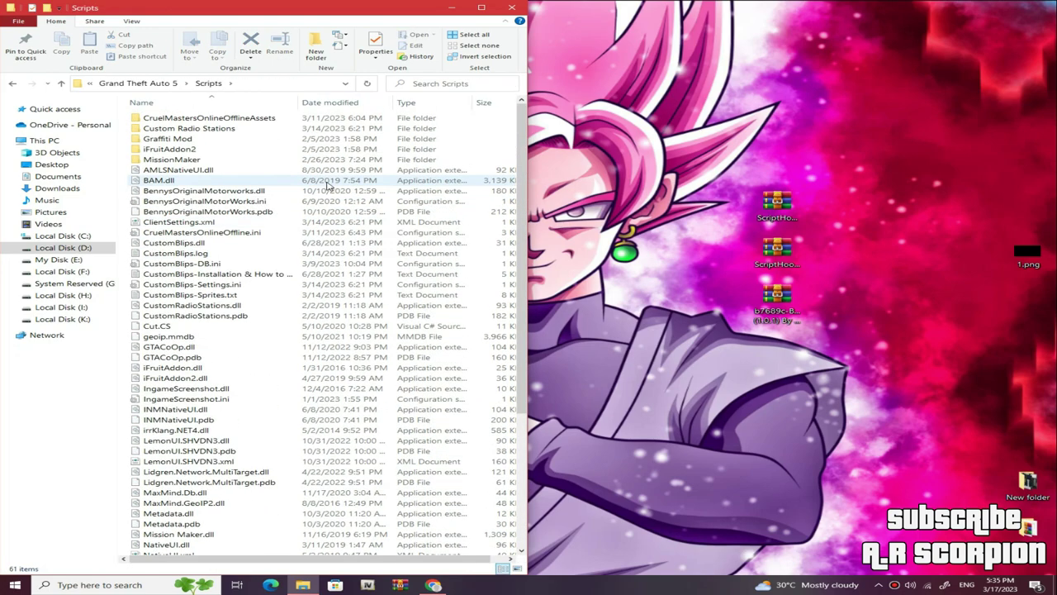
{"action": "right_click", "coordinate": [575, 115]}
{"action": "left_click", "coordinate": [604, 157]}
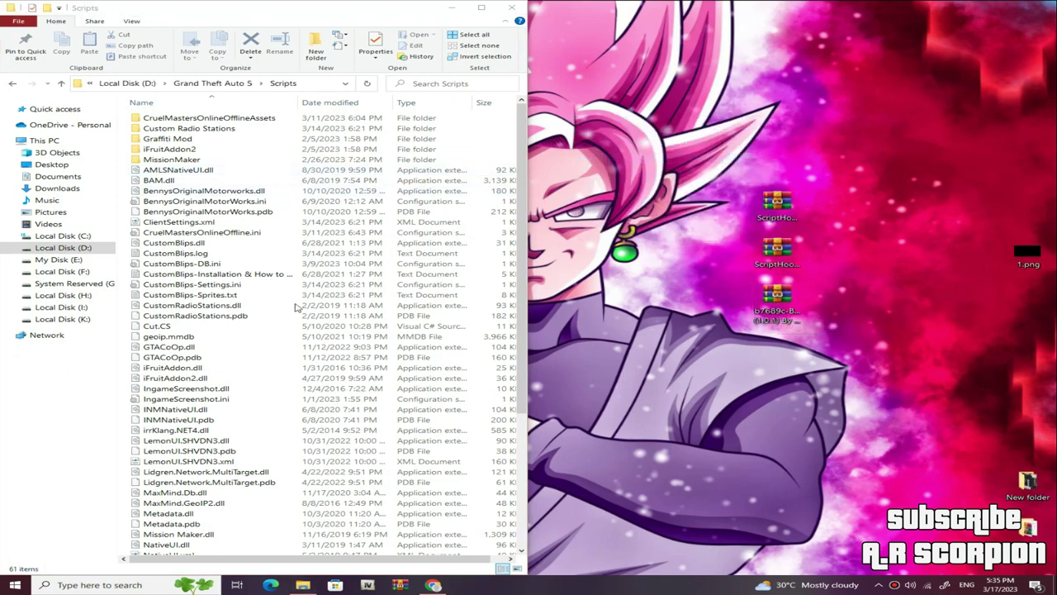
{"action": "scroll", "coordinate": [290, 302], "scroll_direction": "down", "scroll_amount": 6}
{"action": "right_click", "coordinate": [716, 113]}
{"action": "left_click", "coordinate": [764, 156]}
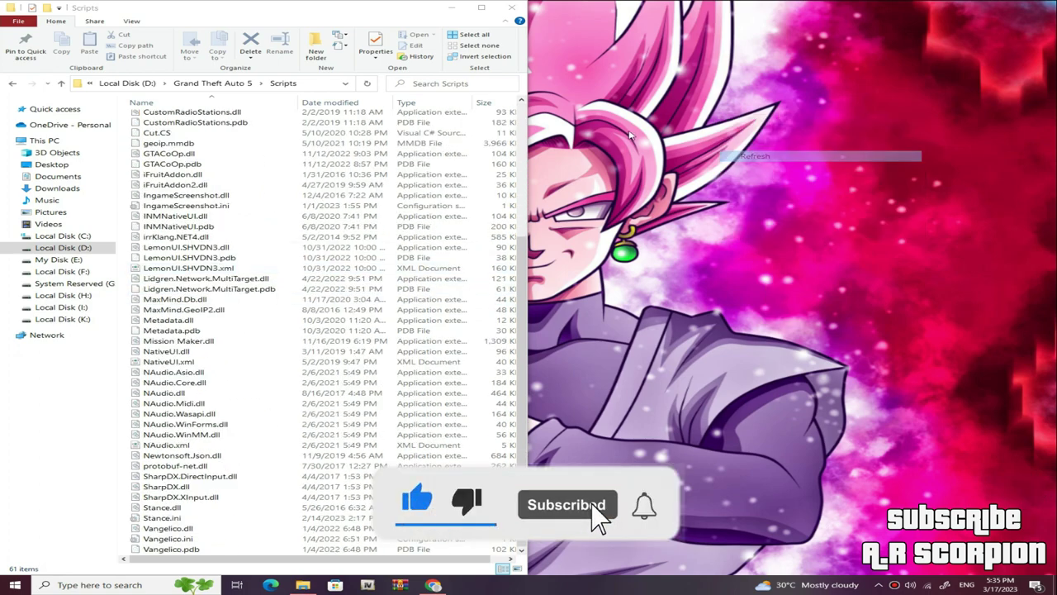
{"action": "right_click", "coordinate": [600, 98]}
{"action": "left_click", "coordinate": [651, 142]}
{"action": "scroll", "coordinate": [331, 165], "scroll_direction": "up", "scroll_amount": 6}
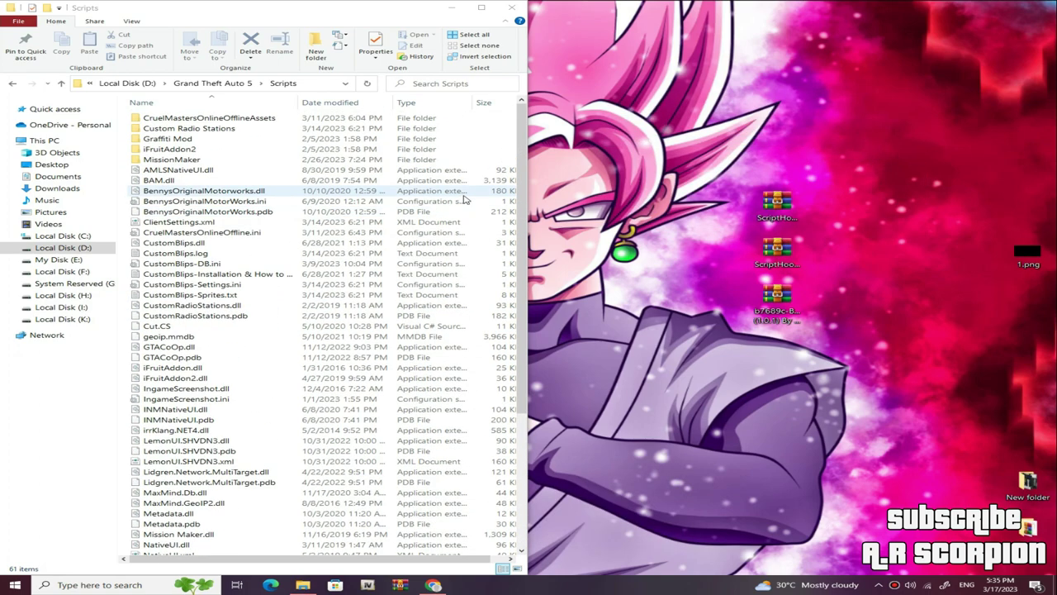
{"action": "right_click", "coordinate": [680, 84]}
{"action": "left_click", "coordinate": [710, 126]}
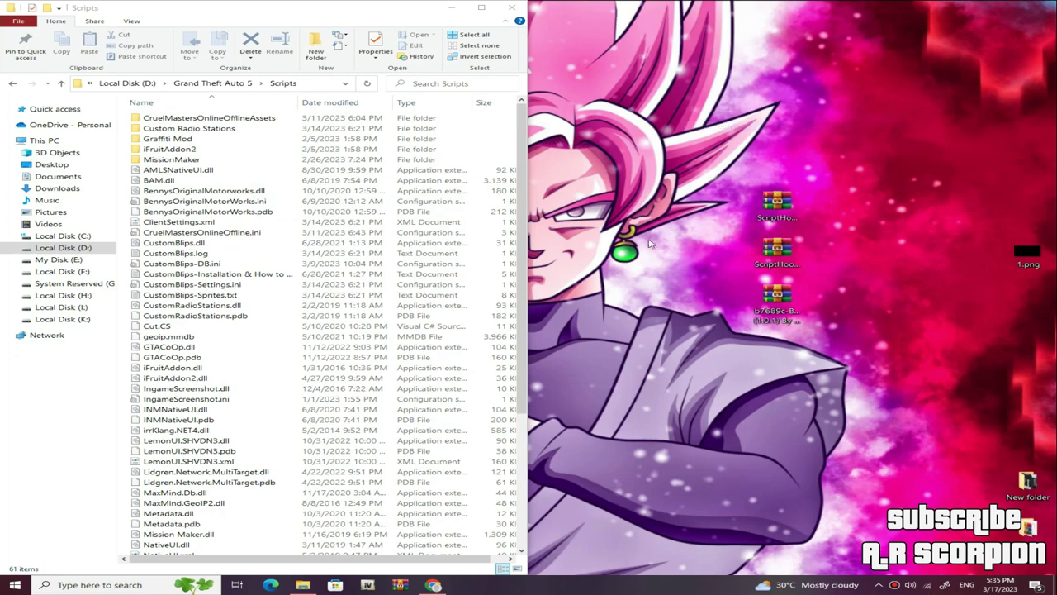
Open the BinocularsV archive beside the Scripts folder and go into its BinocularsV folder's v1.0.1 subfolder
{"action": "left_click", "coordinate": [775, 319]}
{"action": "left_click_drag", "start_coordinate": [774, 319], "coordinate": [679, 354]}
{"action": "double_click", "coordinate": [679, 355]}
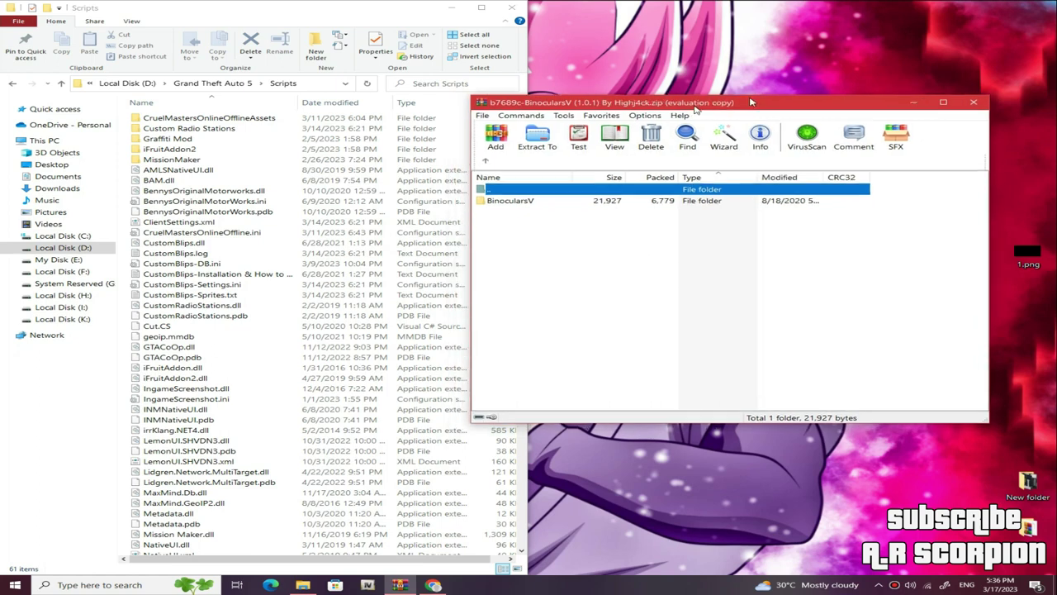
{"action": "key", "text": "Escape"}
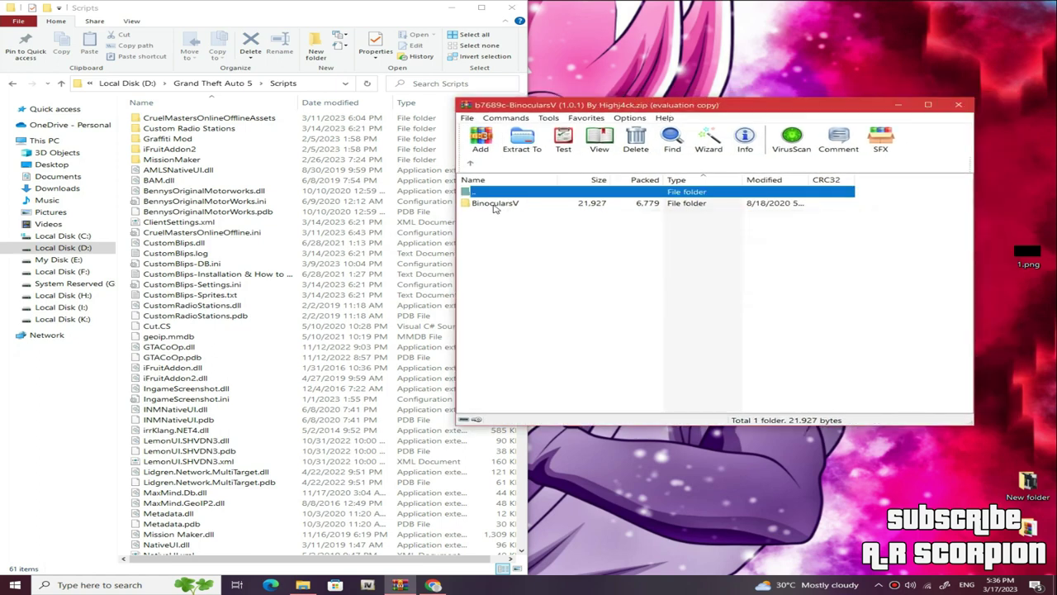
{"action": "double_click", "coordinate": [489, 204]}
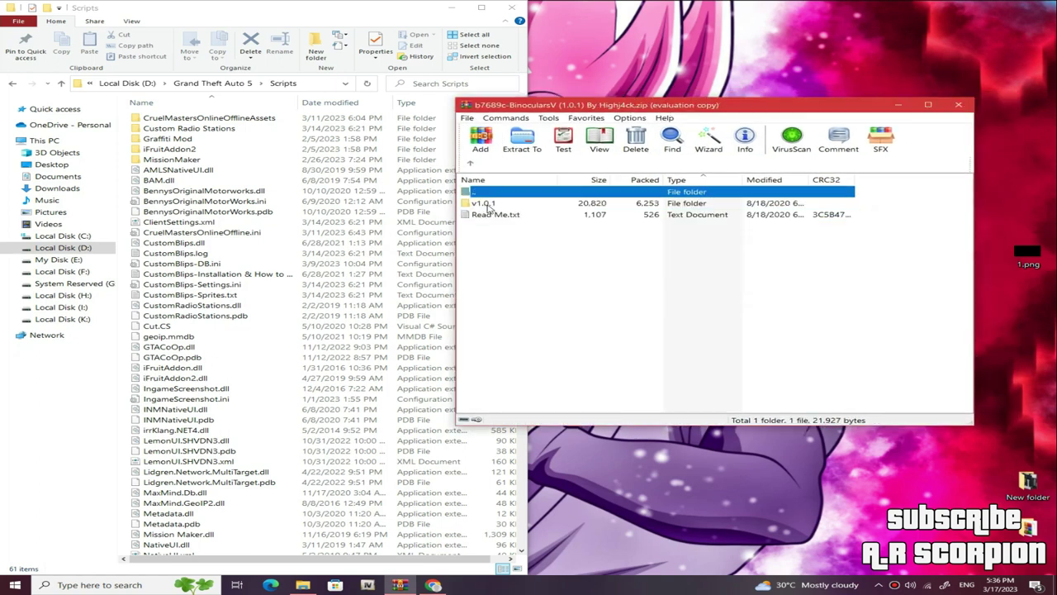
{"action": "double_click", "coordinate": [489, 204]}
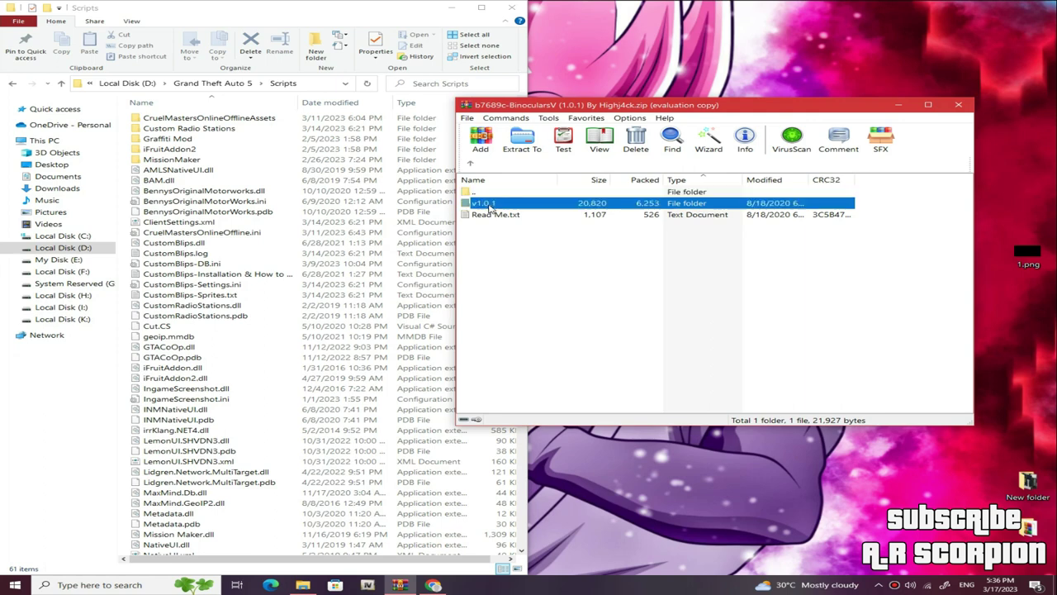
{"action": "left_click", "coordinate": [512, 235]}
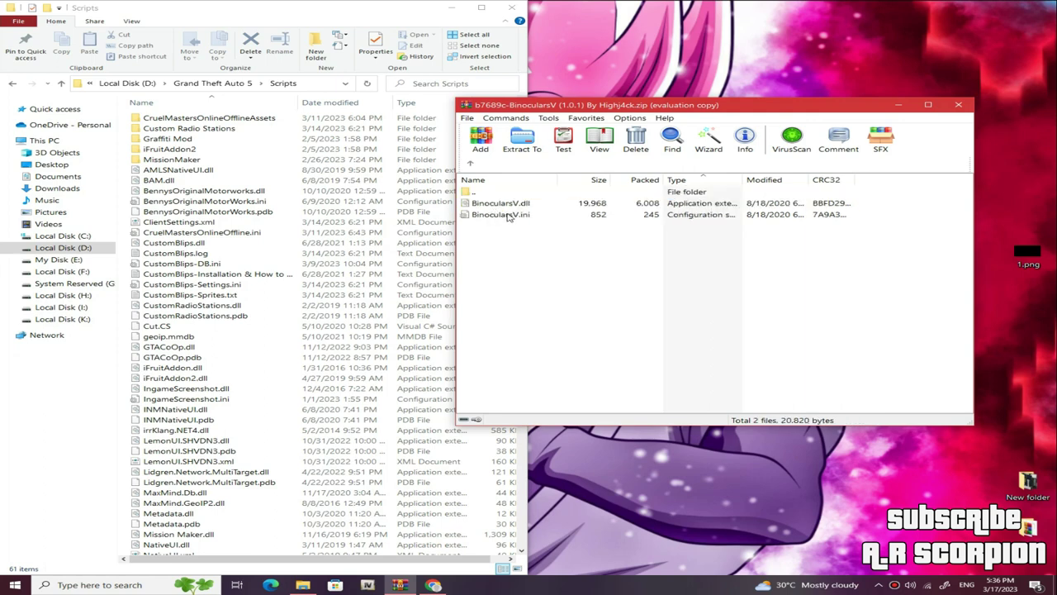
Copy BinocularsV.dll and BinocularsV.ini from the archive's v1.0.1 folder into the game's Scripts folder
{"action": "left_click", "coordinate": [504, 206]}
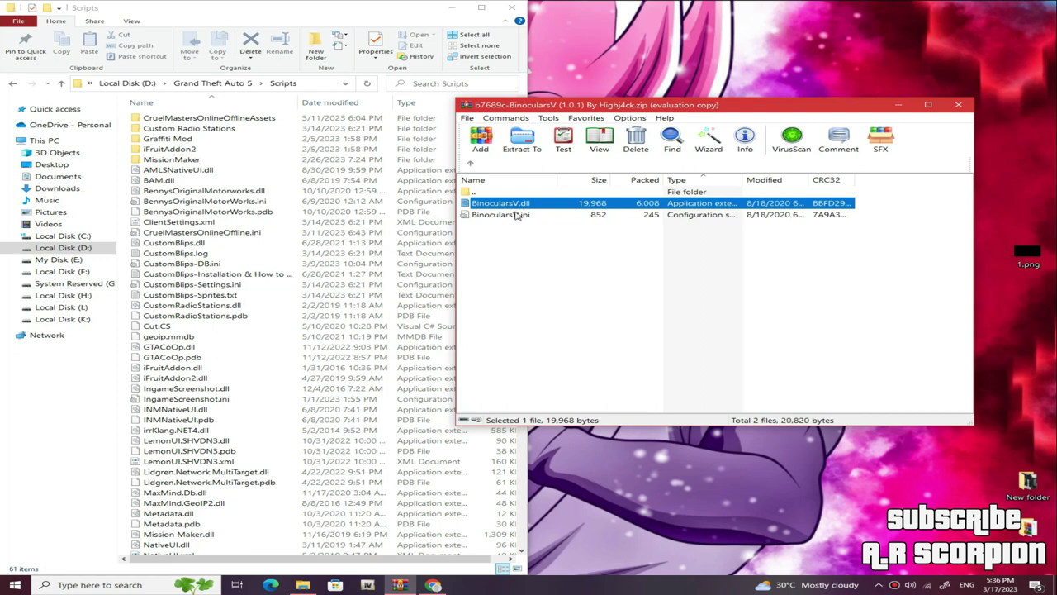
{"action": "left_click", "coordinate": [518, 215], "text": "shift"}
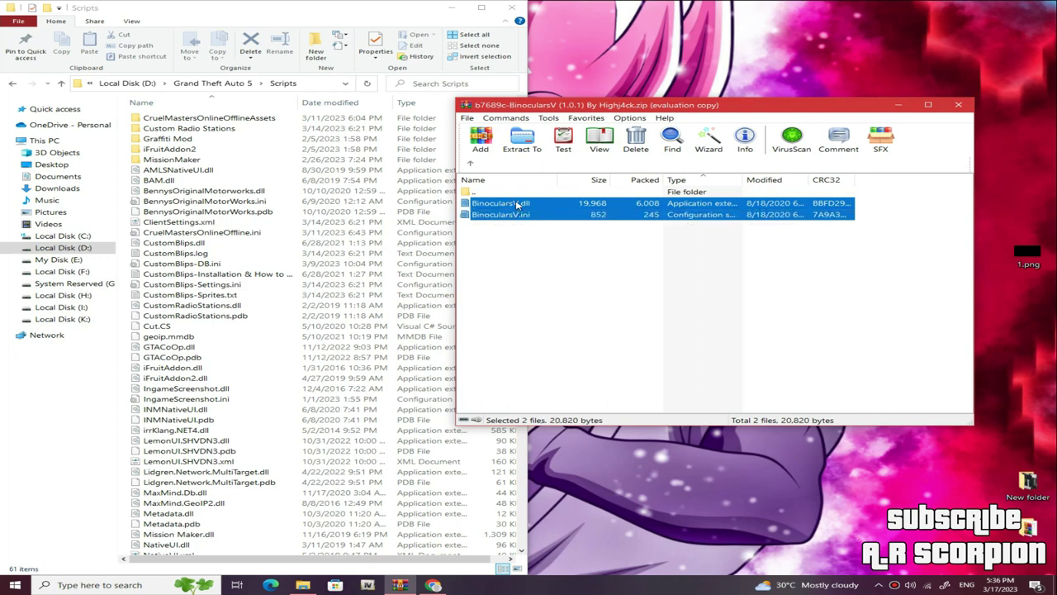
{"action": "left_click_drag", "start_coordinate": [519, 205], "coordinate": [129, 402]}
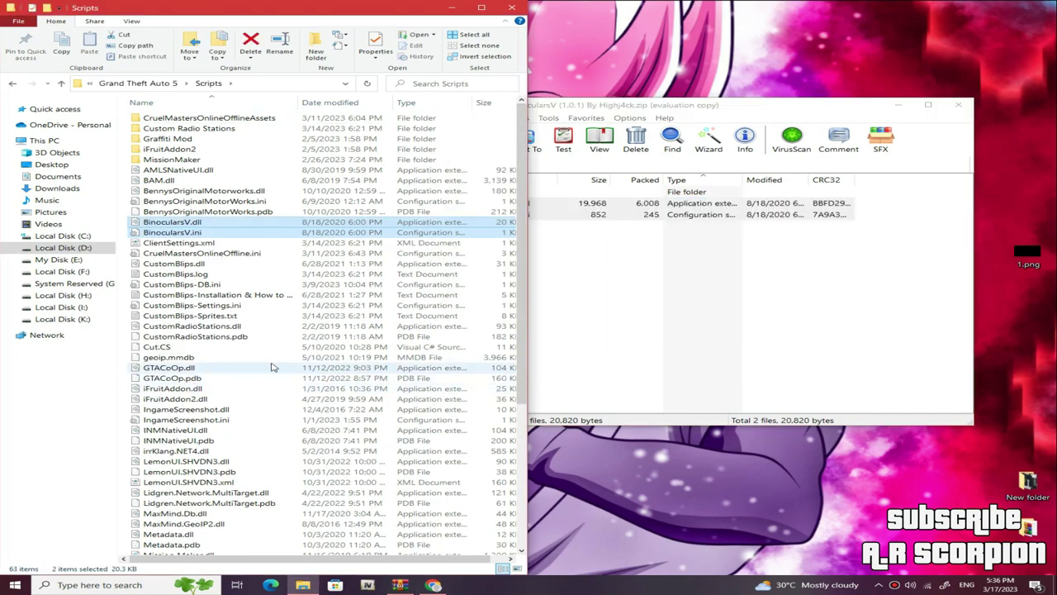
{"action": "scroll", "coordinate": [264, 367], "scroll_direction": "down", "scroll_amount": 3}
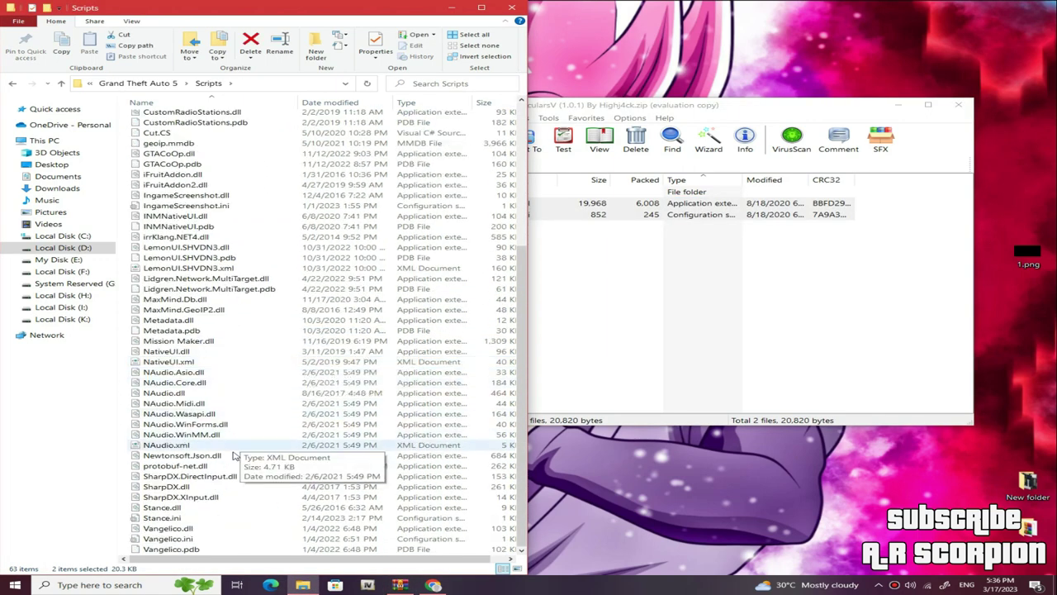
{"action": "scroll", "coordinate": [248, 483], "scroll_direction": "up", "scroll_amount": 7}
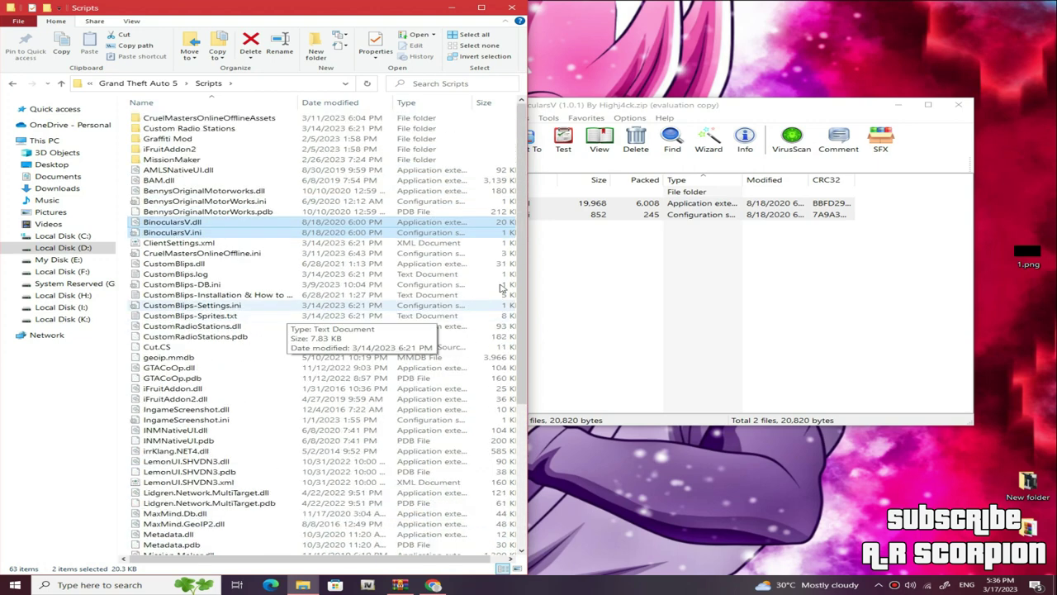
Copy both BinocularsV files from the archive again and paste them into the Scripts folder, replacing the files with the same names
{"action": "left_click", "coordinate": [605, 215]}
{"action": "right_click", "coordinate": [606, 215]}
{"action": "left_click", "coordinate": [631, 234]}
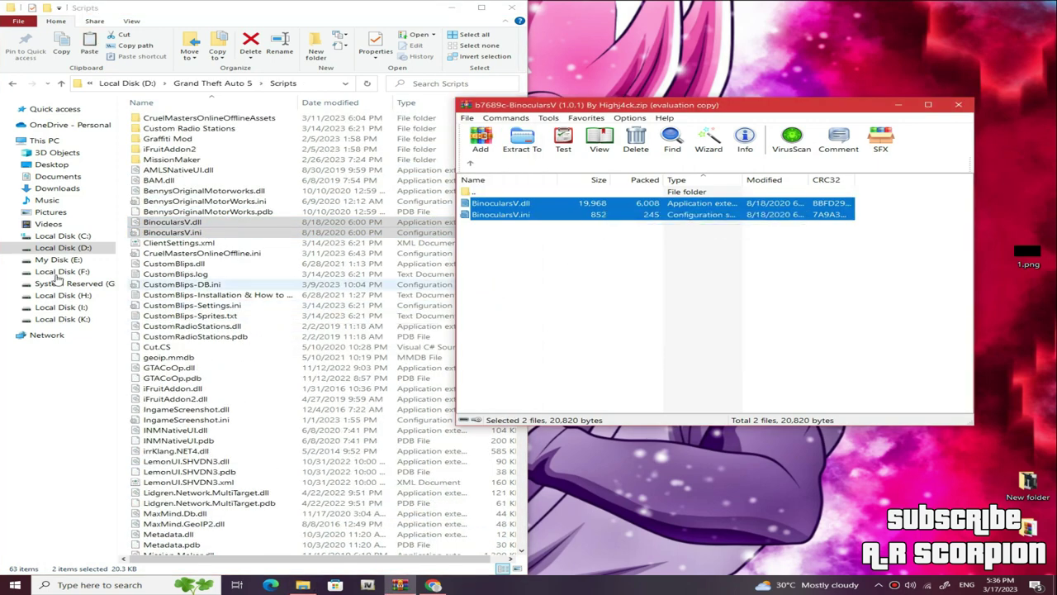
{"action": "left_click", "coordinate": [128, 256]}
{"action": "right_click", "coordinate": [128, 256]}
{"action": "left_click", "coordinate": [165, 328]}
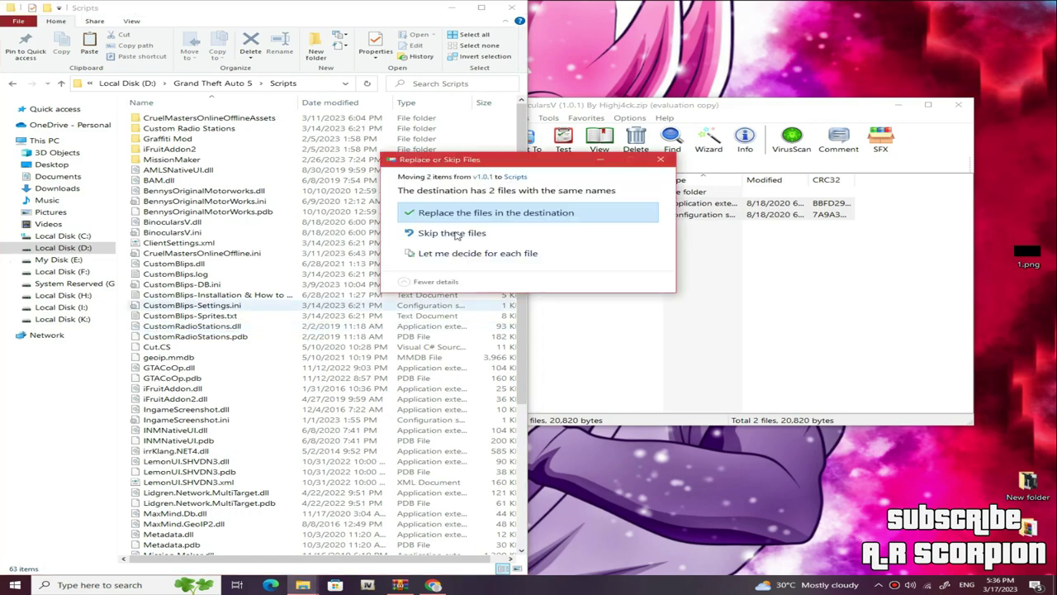
{"action": "left_click", "coordinate": [531, 214]}
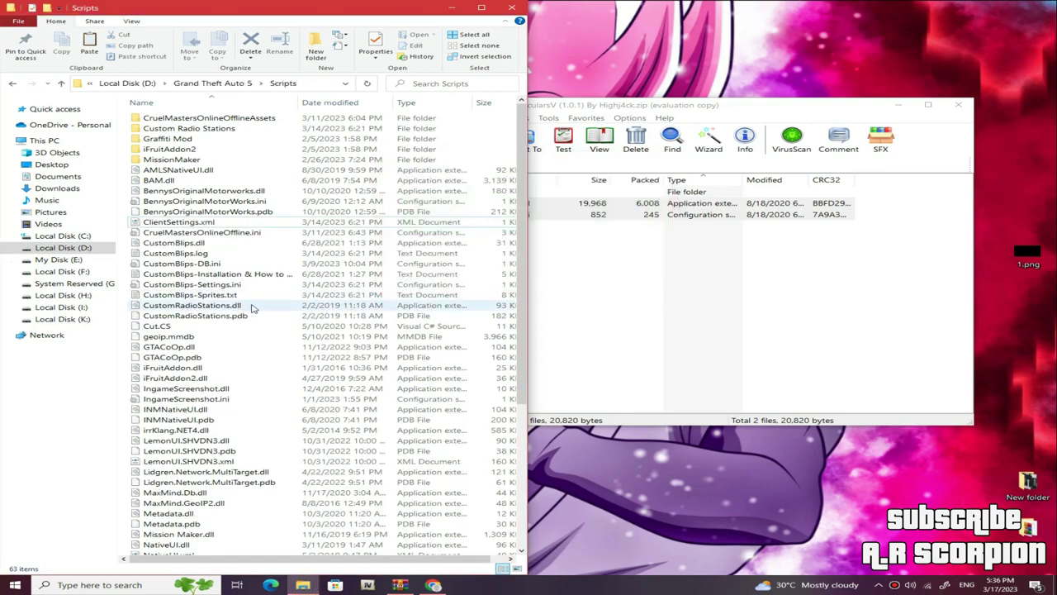
{"action": "scroll", "coordinate": [329, 273], "scroll_direction": "down", "scroll_amount": 7}
{"action": "scroll", "coordinate": [306, 269], "scroll_direction": "up", "scroll_amount": 7}
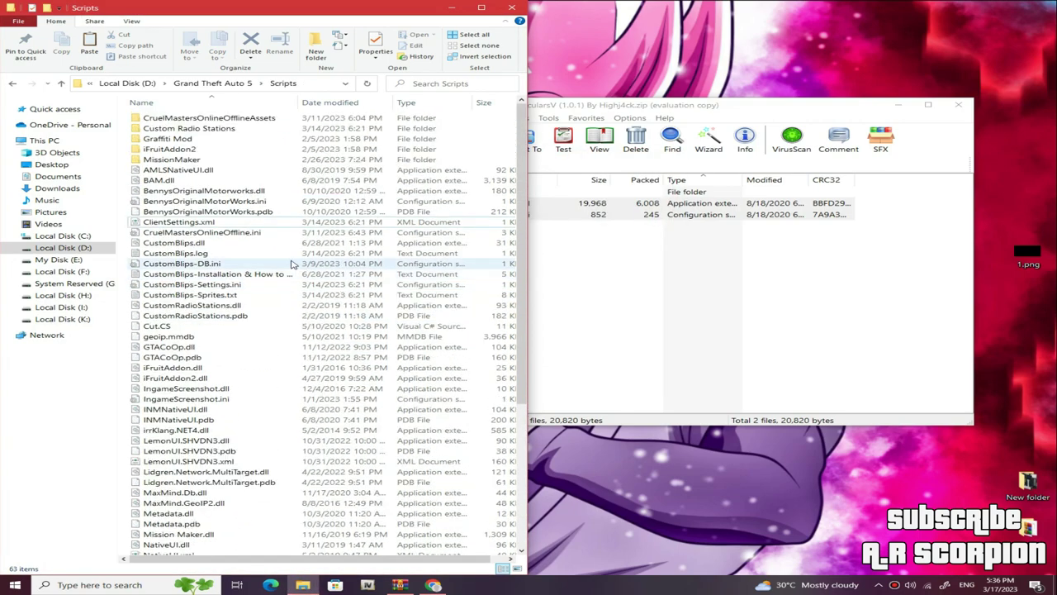
Open BinocularsV.ini from the Scripts folder in Notepad
{"action": "left_click", "coordinate": [225, 234]}
{"action": "left_click", "coordinate": [590, 273]}
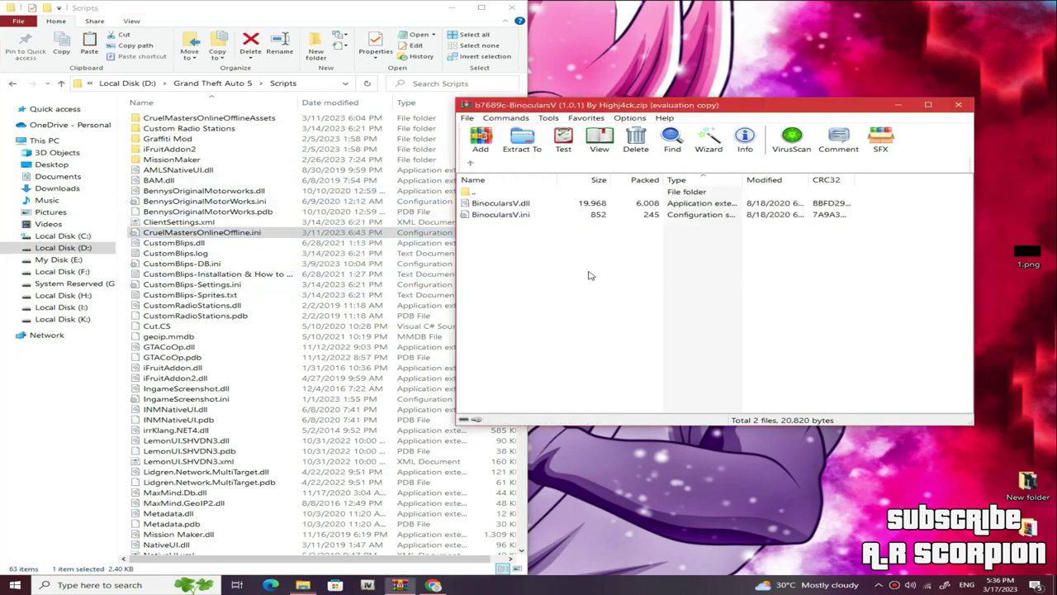
{"action": "scroll", "coordinate": [306, 384], "scroll_direction": "down", "scroll_amount": 6}
{"action": "scroll", "coordinate": [306, 384], "scroll_direction": "down", "scroll_amount": 1}
{"action": "left_click", "coordinate": [183, 549]}
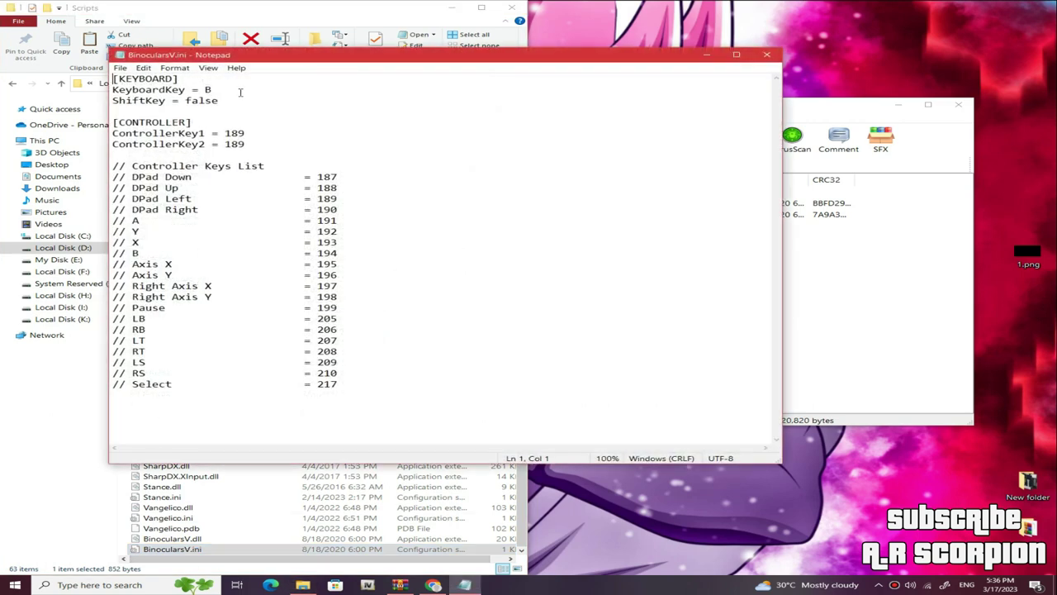
Re-enter B as the KeyboardKey value in BinocularsV.ini, and save the changes while closing the file
{"action": "left_click", "coordinate": [210, 89]}
{"action": "double_click", "coordinate": [208, 89]}
{"action": "left_click", "coordinate": [231, 89]}
{"action": "key", "text": "BackSpace"}
{"action": "type", "text": "-B"}
{"action": "key", "text": "Left"}
{"action": "key", "text": "BackSpace"}
{"action": "left_click", "coordinate": [767, 54]}
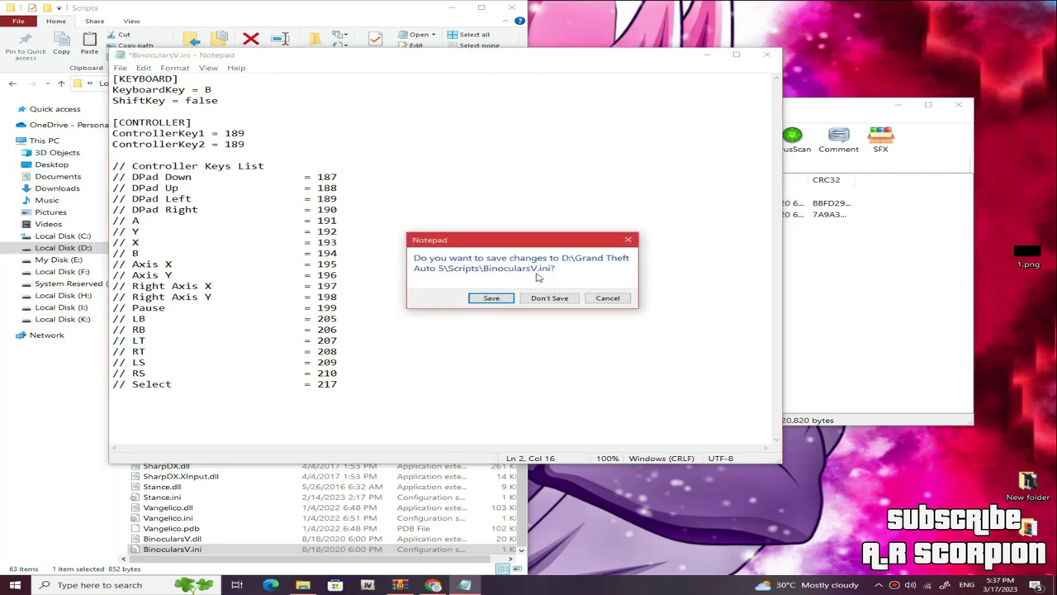
{"action": "left_click", "coordinate": [490, 298]}
Close the BinocularsV archive, refresh the desktop, and return to the Scripts folder window
{"action": "left_click", "coordinate": [769, 290]}
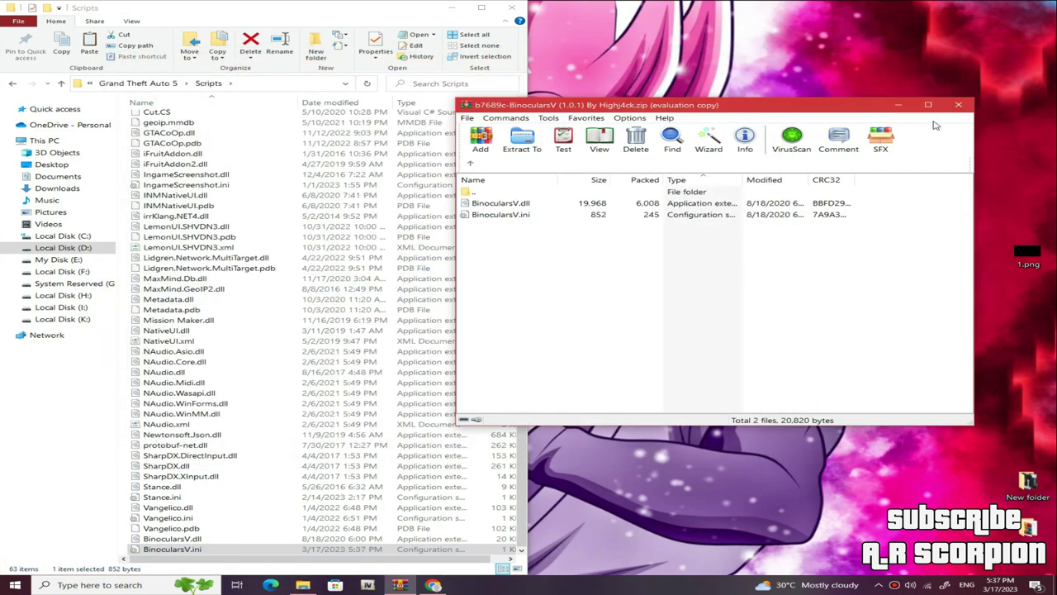
{"action": "left_click", "coordinate": [958, 104]}
{"action": "right_click", "coordinate": [781, 147]}
{"action": "left_click", "coordinate": [851, 182]}
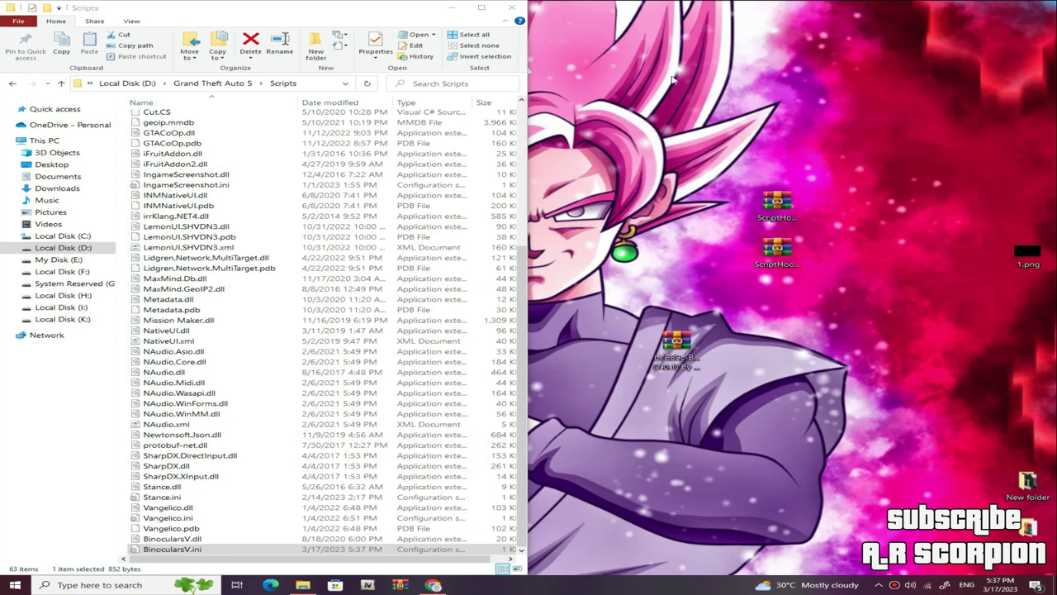
{"action": "left_click", "coordinate": [356, 16]}
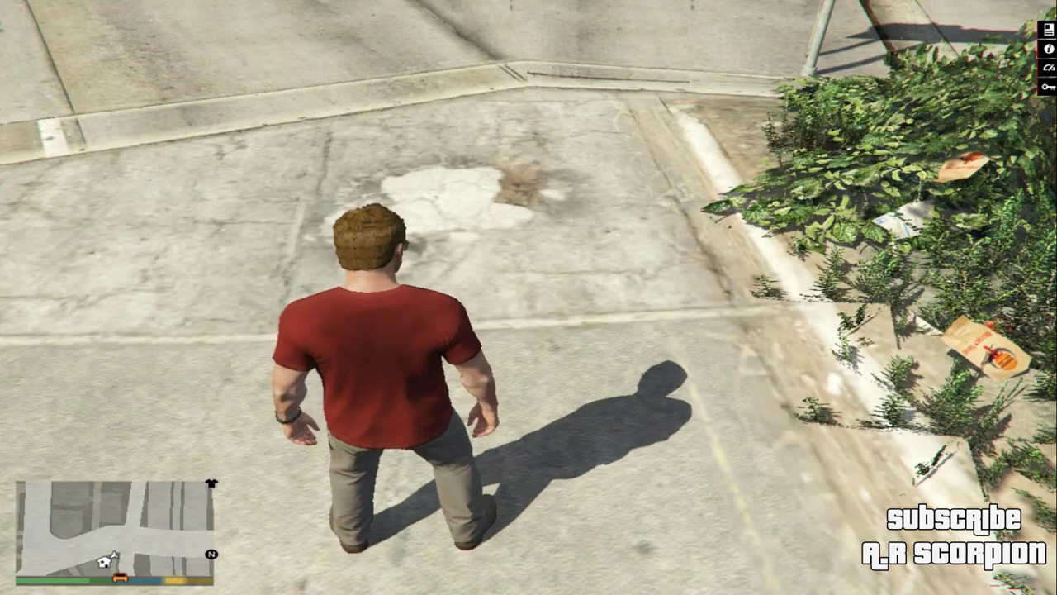
{"action": "key", "text": "w"}
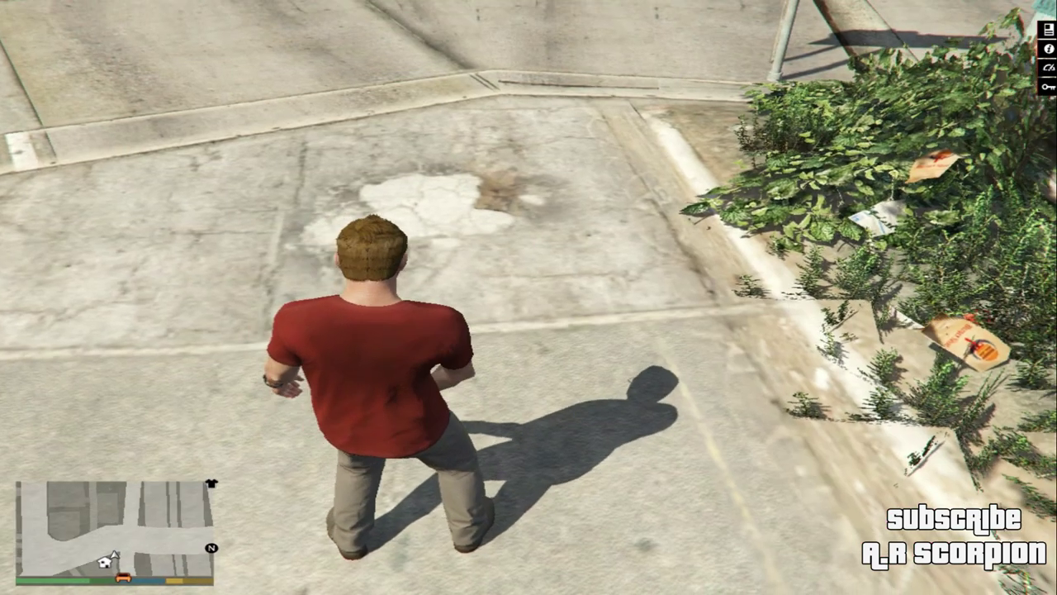
{"action": "key", "text": "w"}
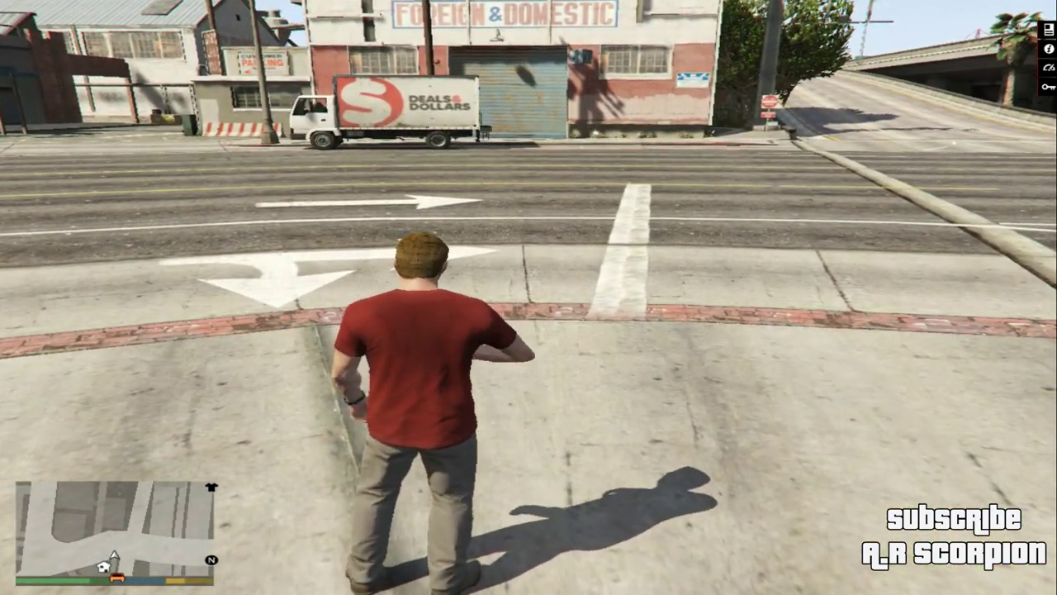
{"action": "key", "text": "b"}
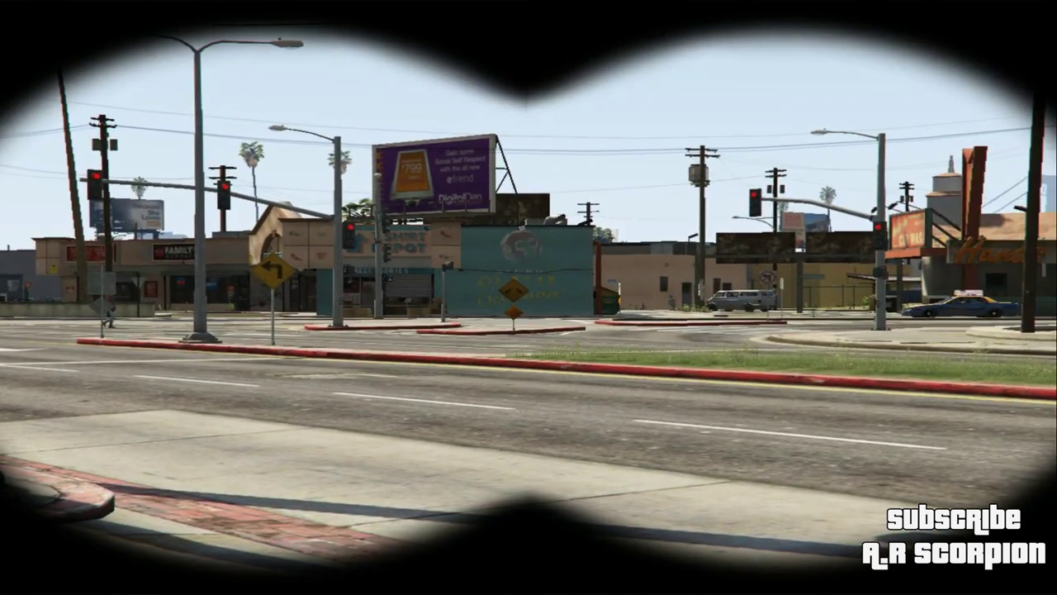
{"action": "key", "text": "Escape"}
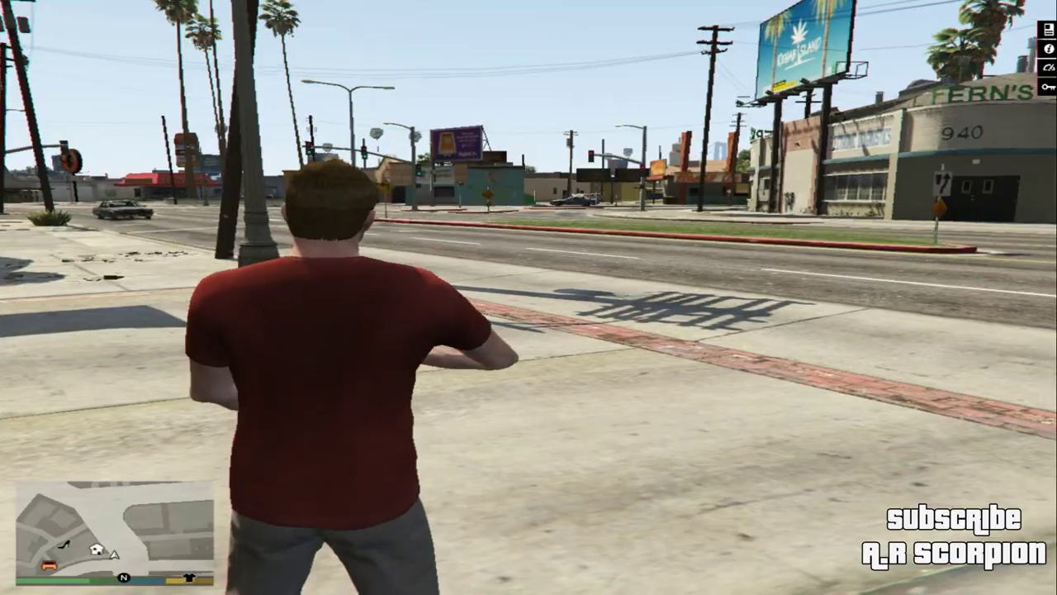
{"action": "key", "text": "w"}
{"action": "key", "text": "shift"}
{"action": "key", "text": "a"}
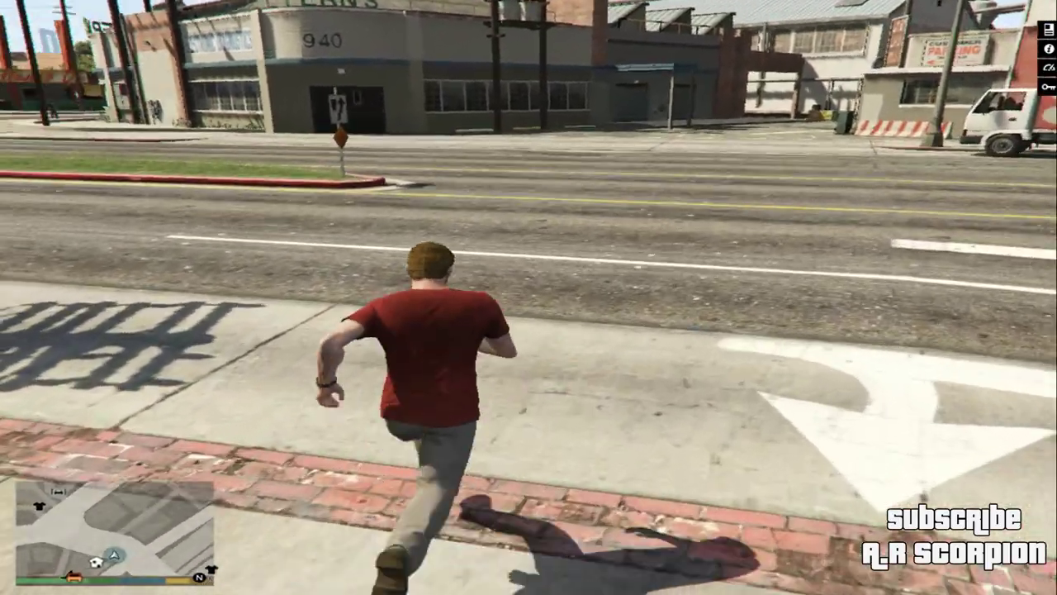
{"action": "key", "text": "d"}
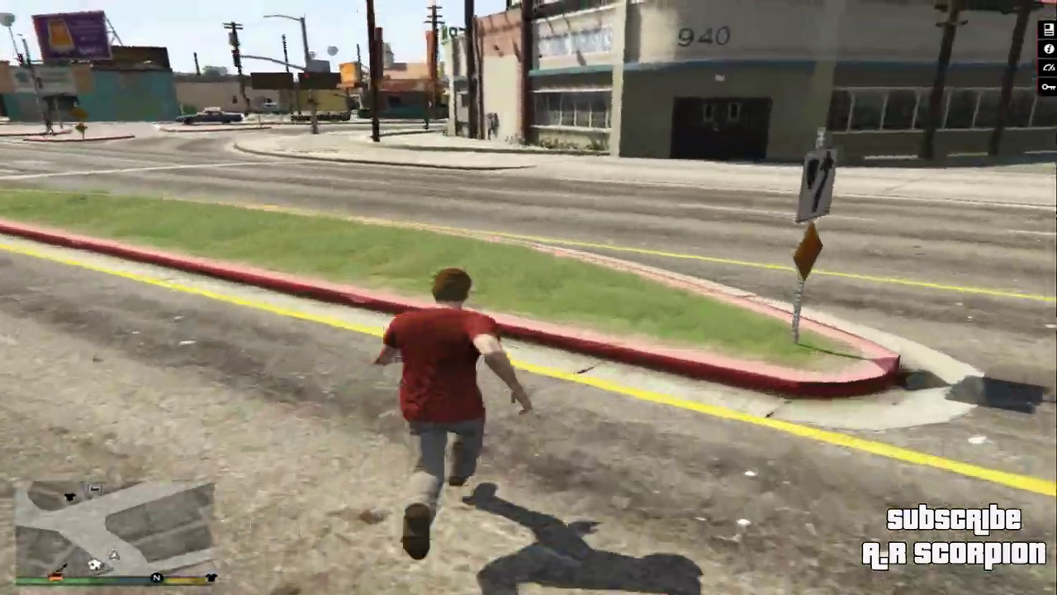
{"action": "key", "text": "a"}
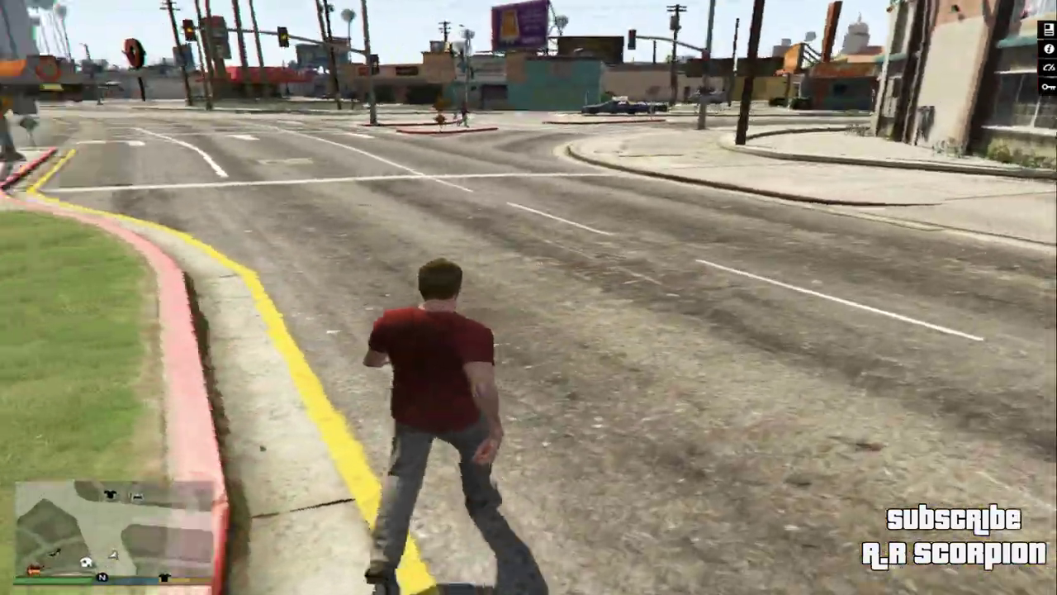
{"action": "key", "text": "e"}
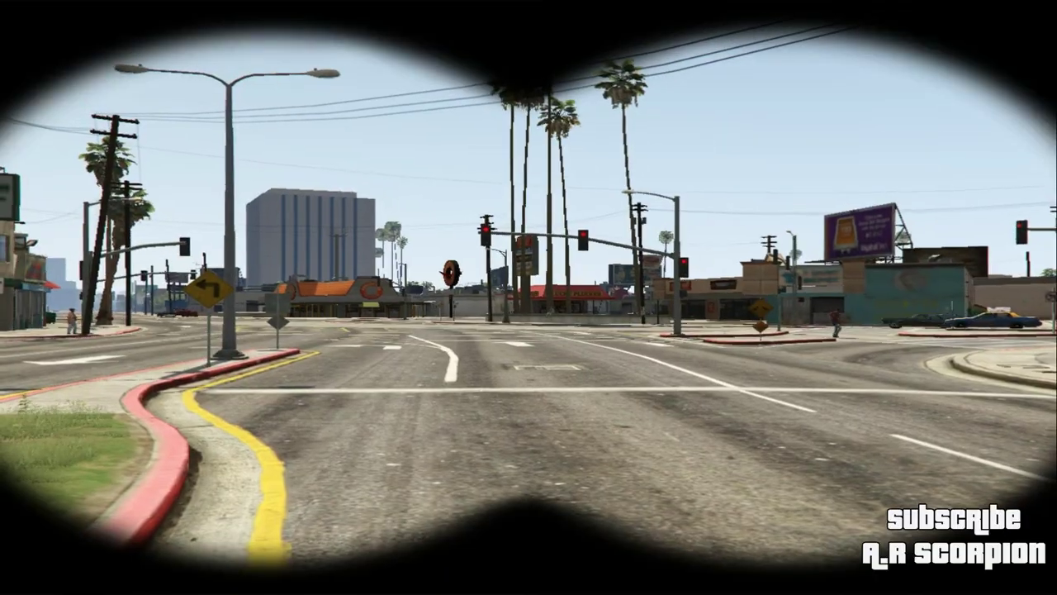